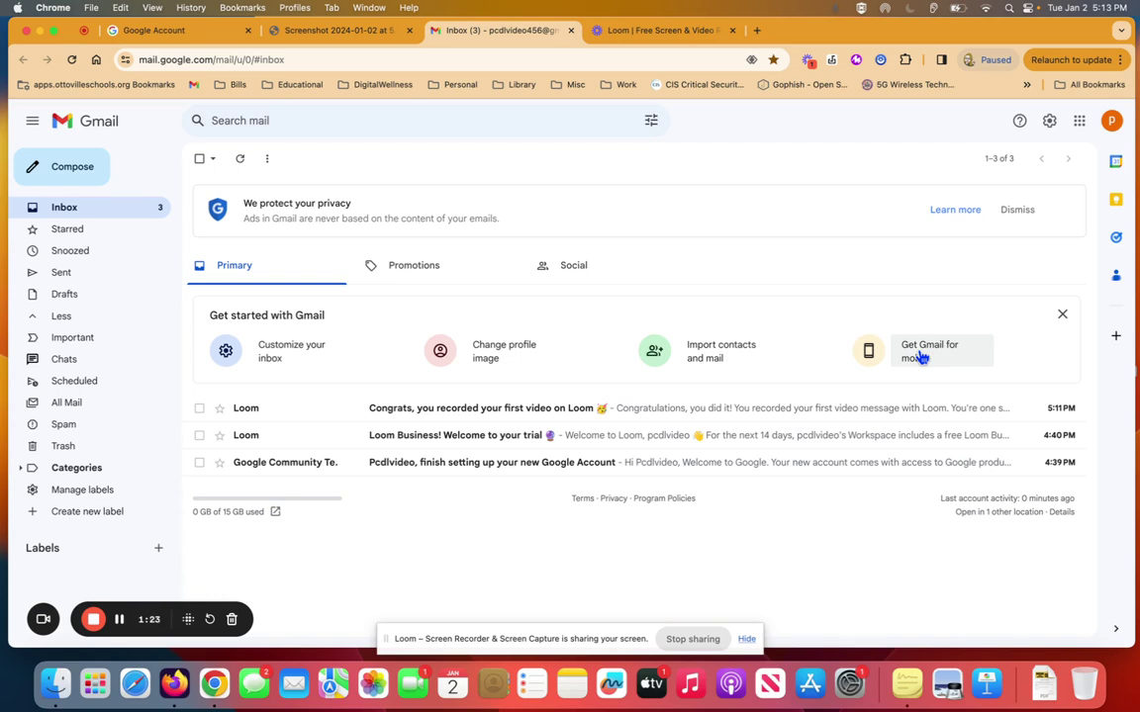
Step: Set the inbox display density to Comfortable in the inbox customization settings and close them
{"action": "left_click", "coordinate": [305, 356]}
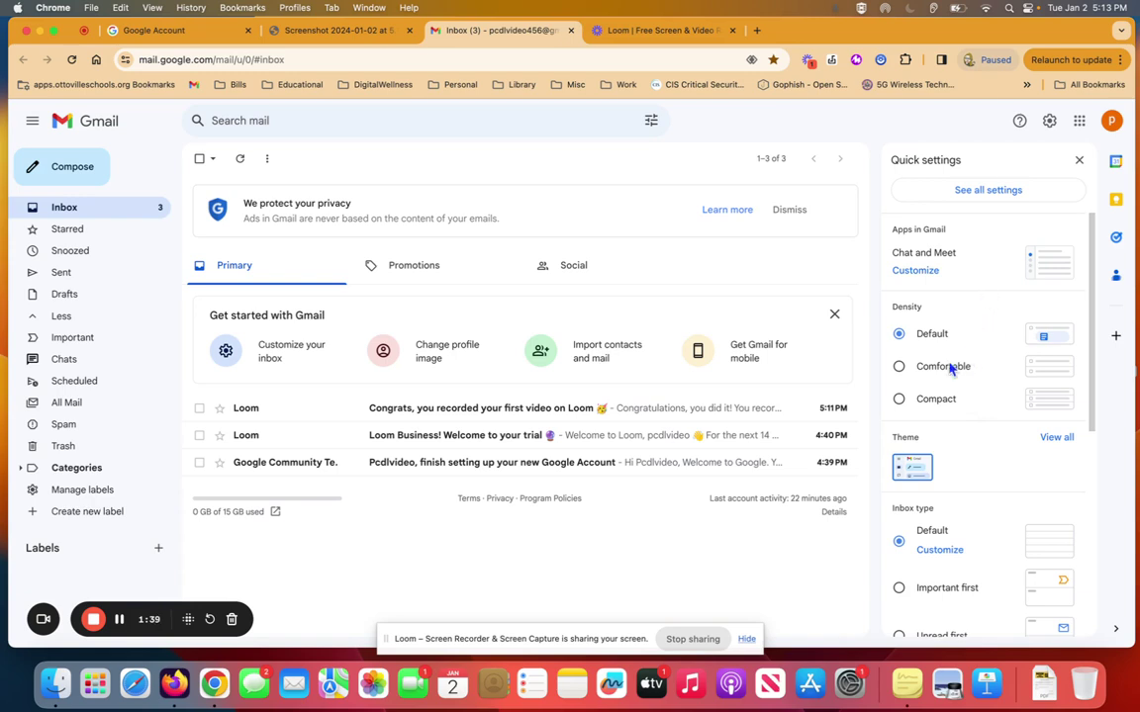
{"action": "left_click", "coordinate": [901, 368]}
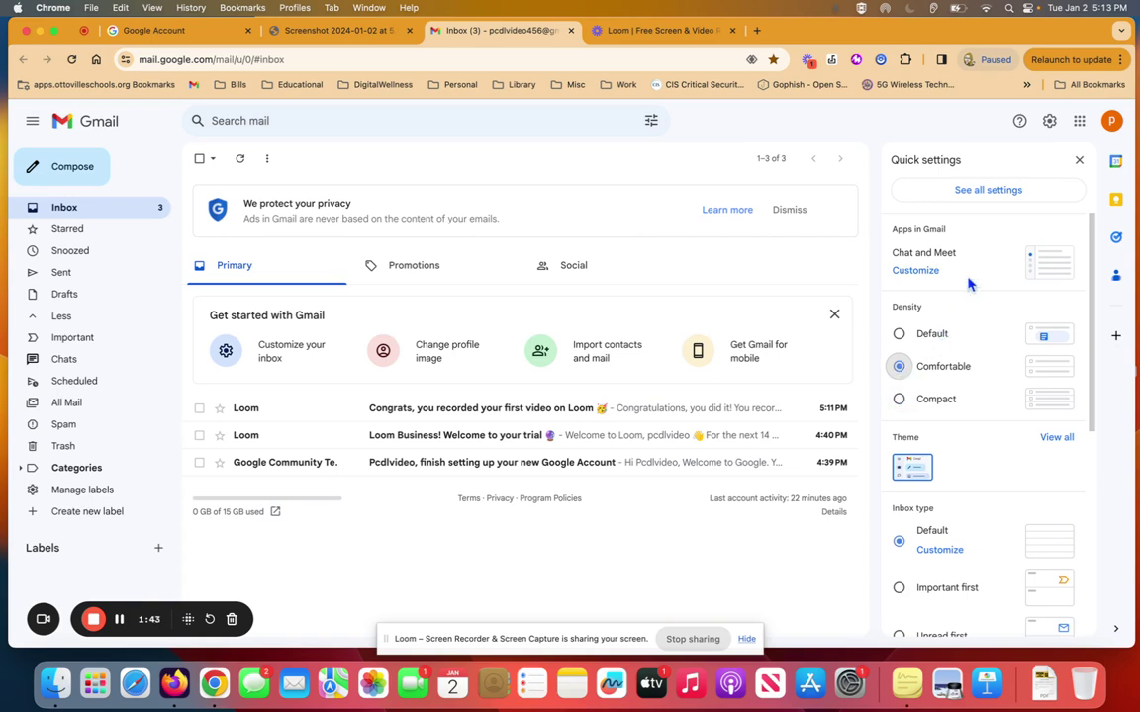
{"action": "left_click", "coordinate": [1079, 160]}
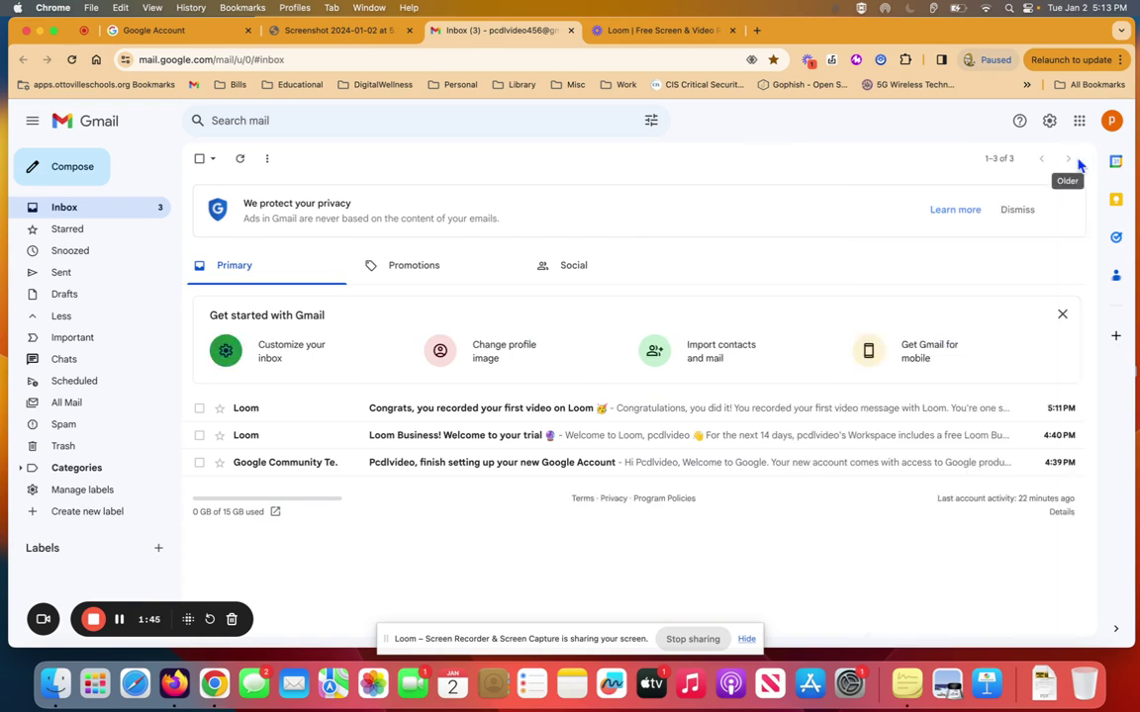
Step: Compare the Compact density with Comfortable in the inbox customization settings, leave Comfortable selected and close the settings
{"action": "left_click", "coordinate": [321, 349]}
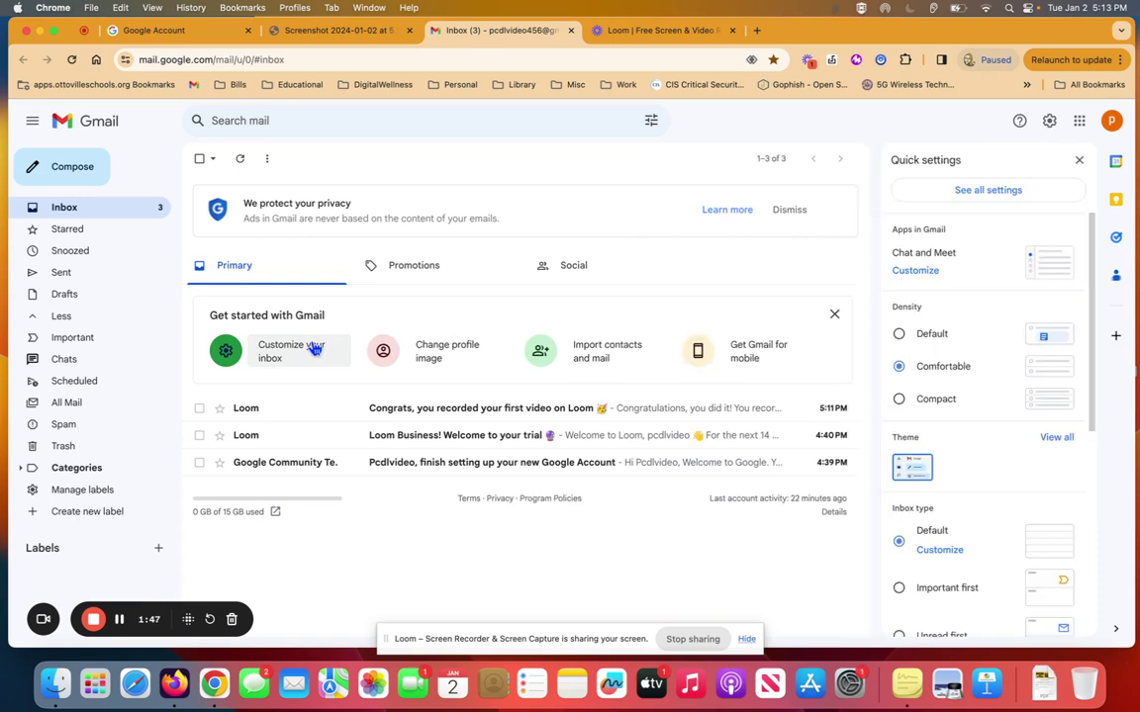
{"action": "left_click", "coordinate": [898, 399]}
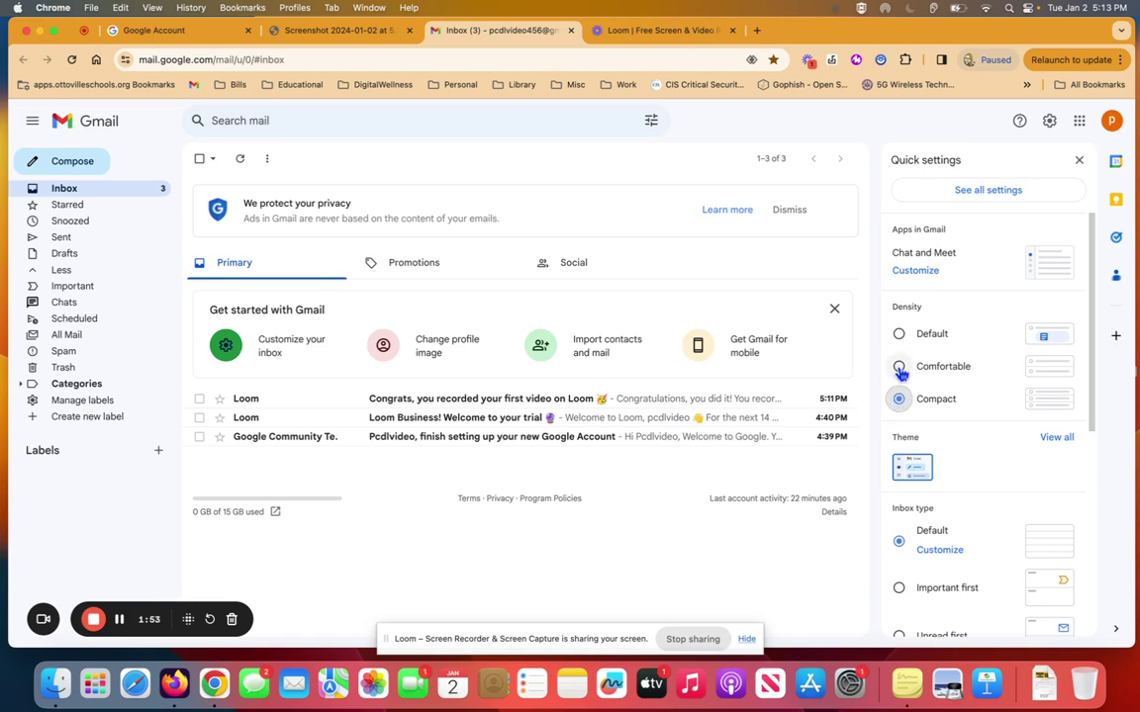
{"action": "left_click", "coordinate": [899, 367]}
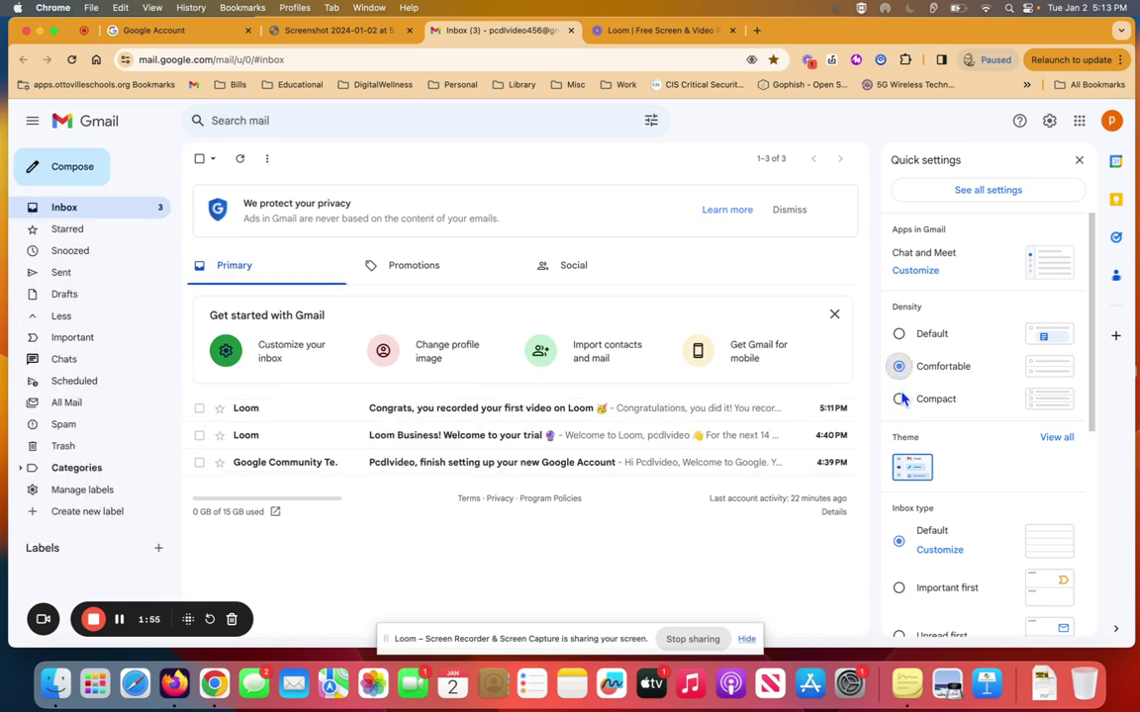
{"action": "left_click", "coordinate": [899, 398]}
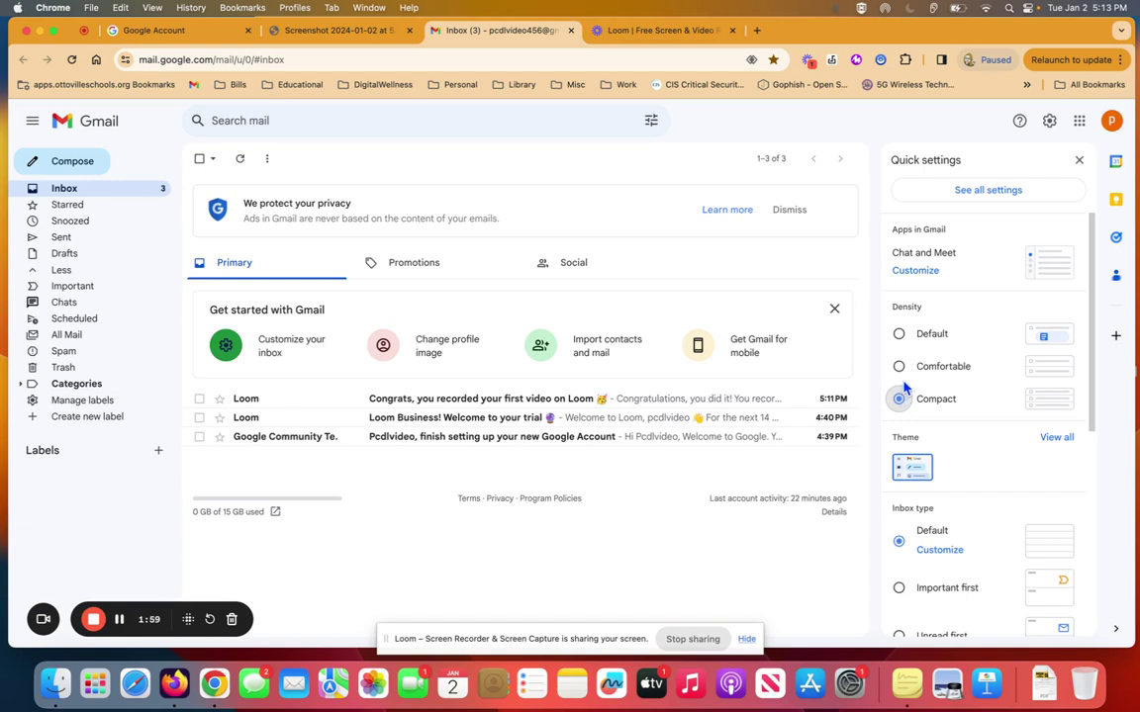
{"action": "left_click", "coordinate": [899, 367]}
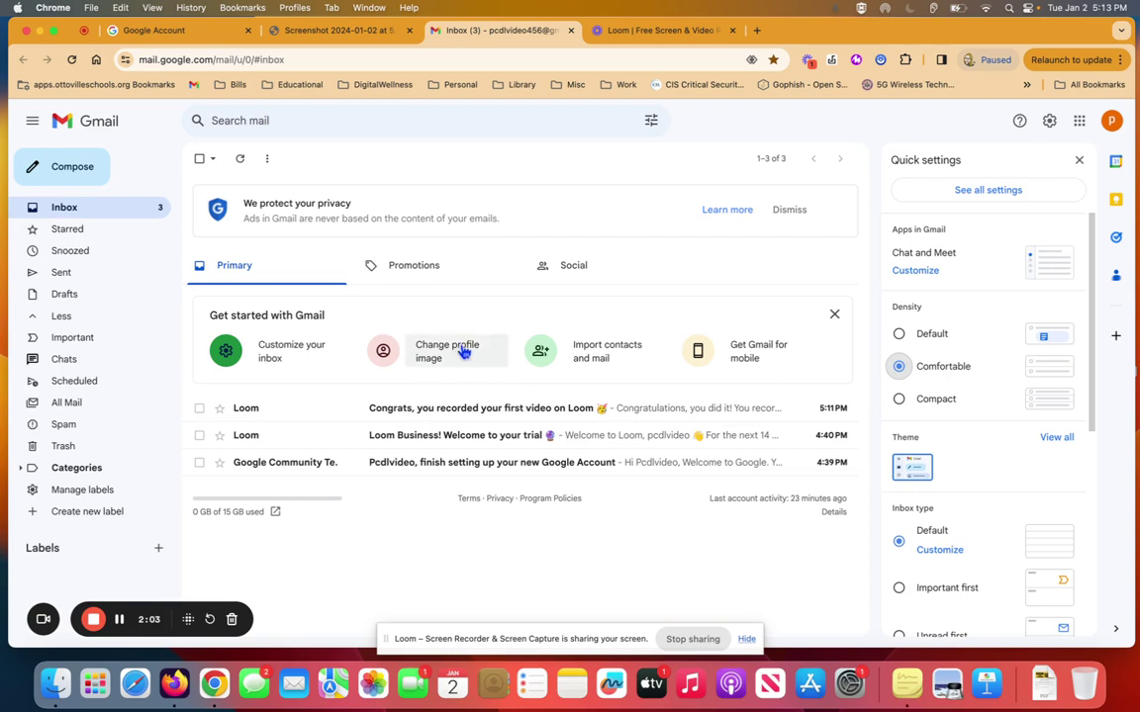
{"action": "left_click", "coordinate": [1080, 162]}
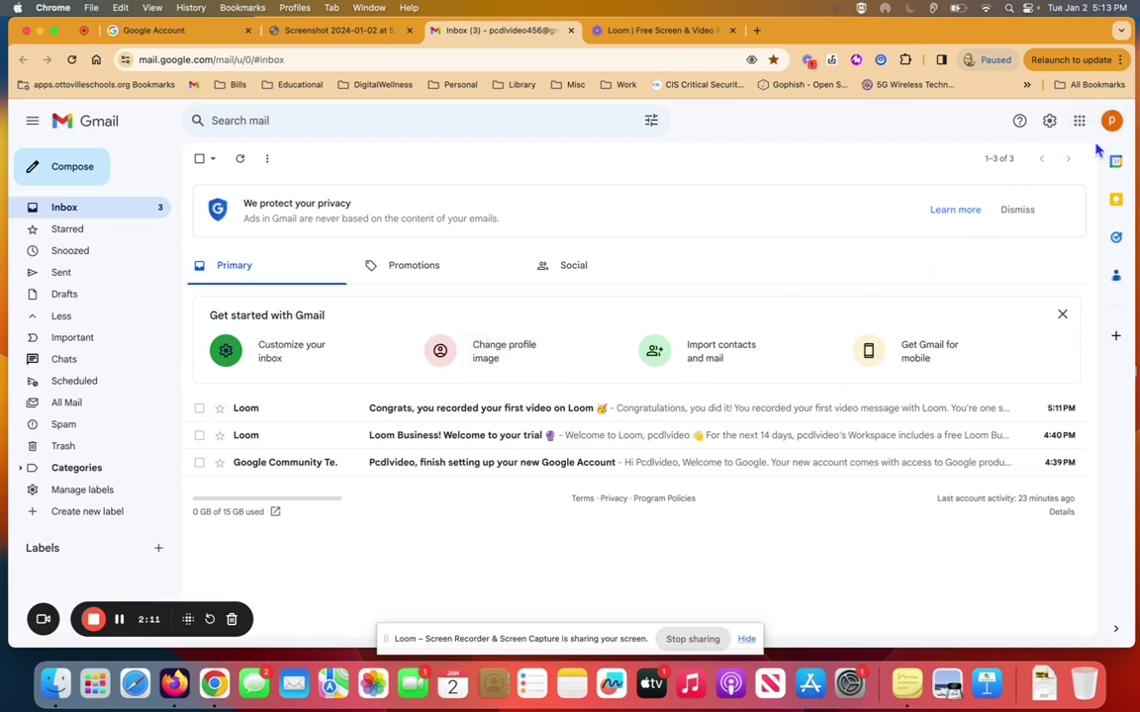
Step: Open the profile image selection from the getting-started options and close it without choosing a photo
{"action": "left_click", "coordinate": [503, 358]}
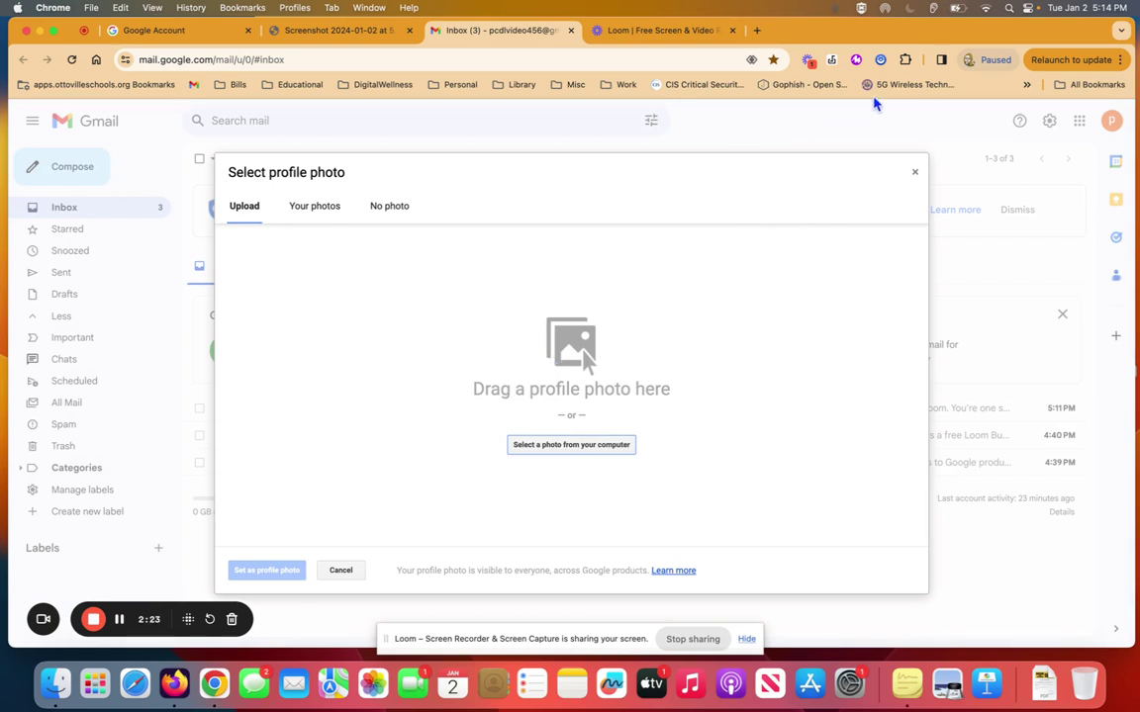
{"action": "left_click", "coordinate": [915, 173]}
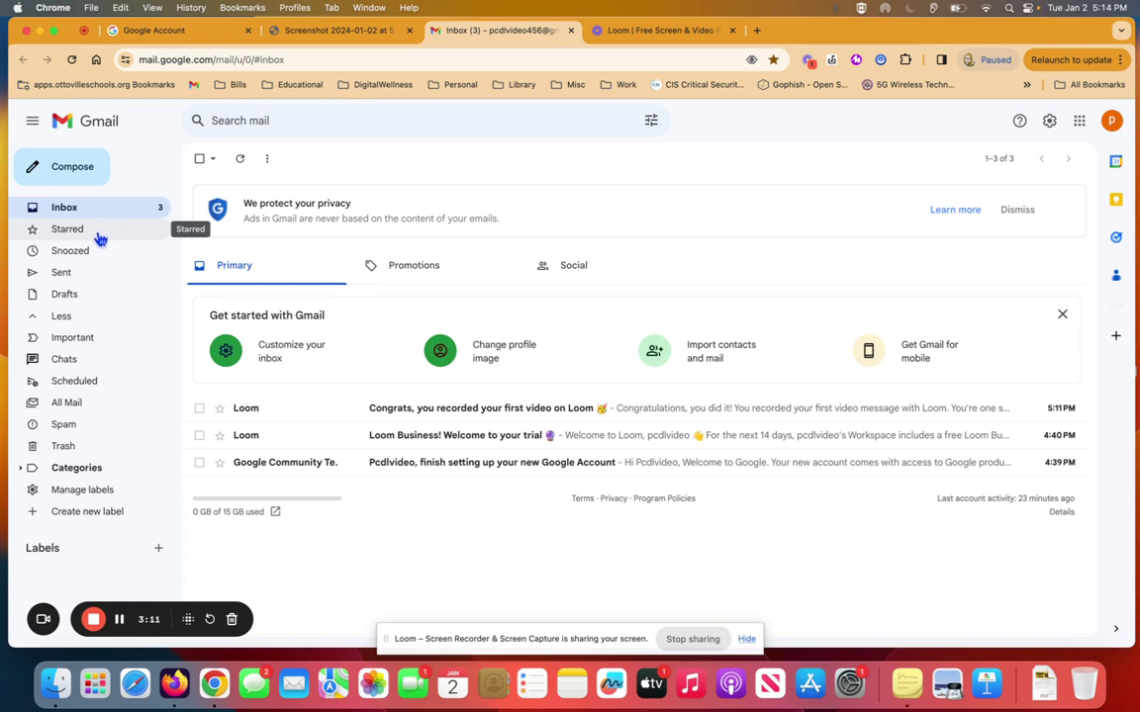
Step: Star the Loom email "Congrats, you recorded your first video on Loom", check it in Starred and return to the inbox
{"action": "left_click", "coordinate": [221, 410]}
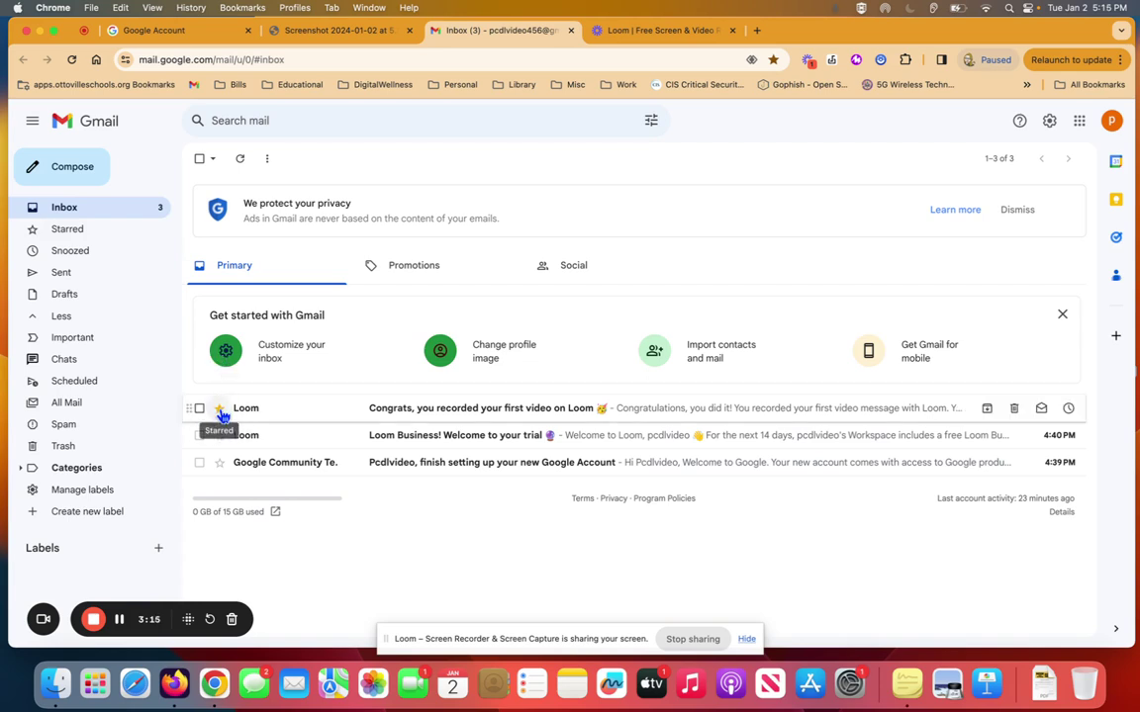
{"action": "left_click", "coordinate": [100, 239]}
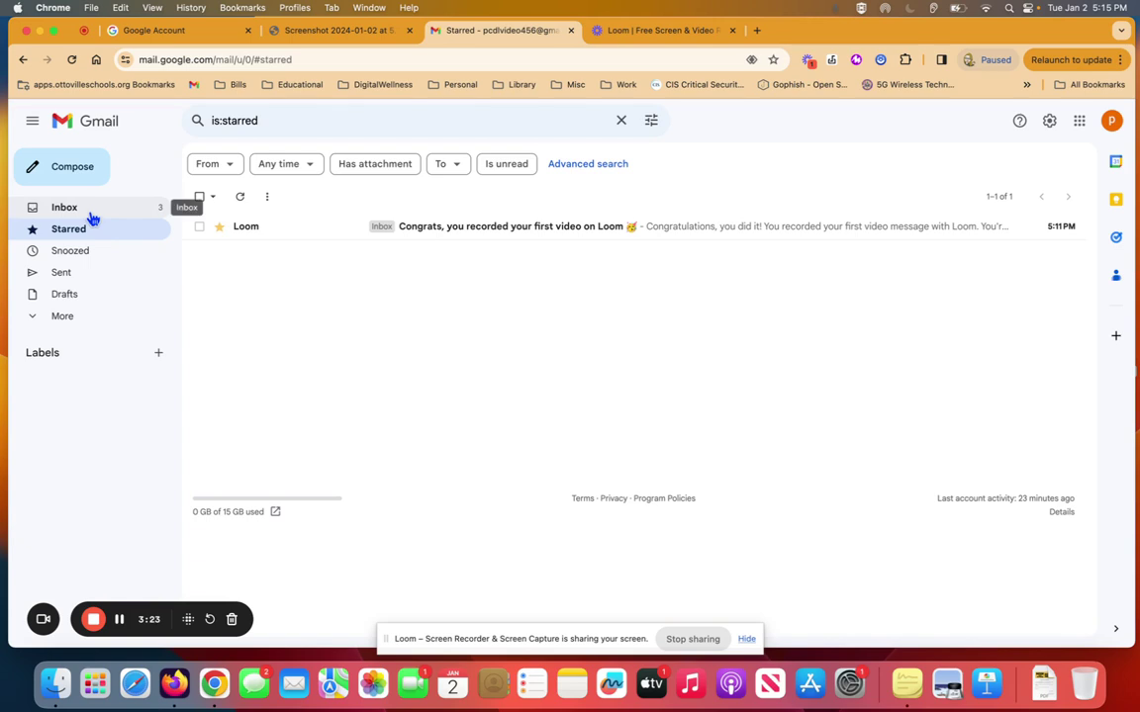
{"action": "left_click", "coordinate": [92, 220]}
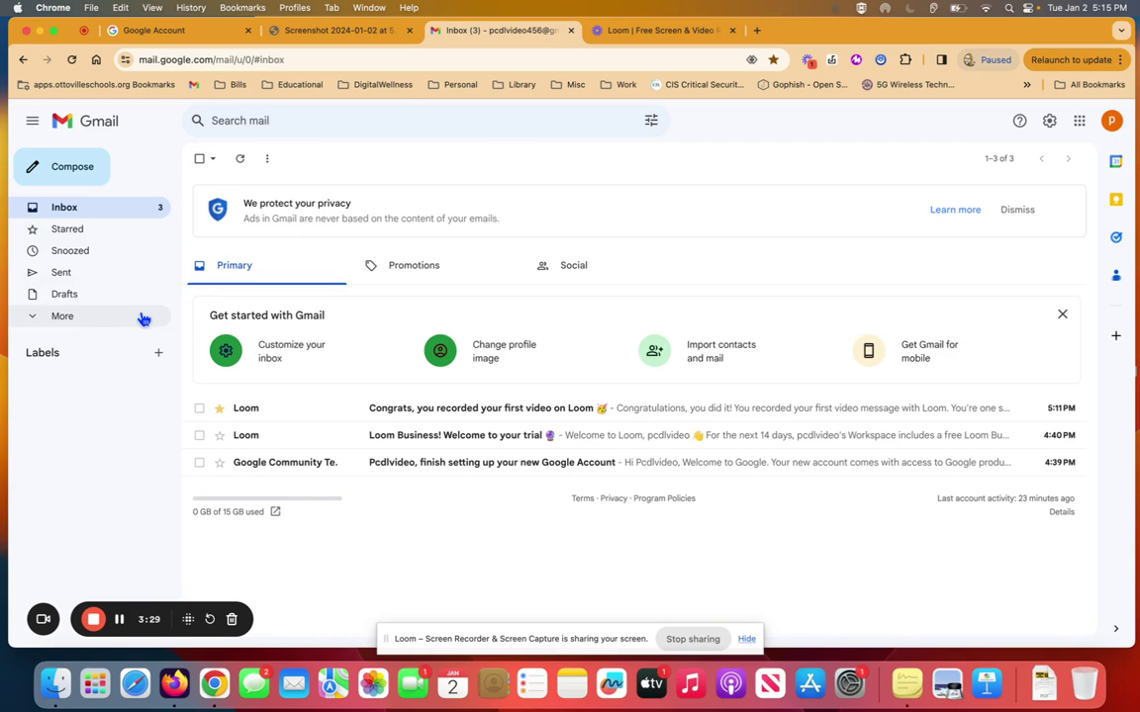
Step: View the Snoozed and Starred messages and return to the inbox
{"action": "left_click", "coordinate": [116, 258]}
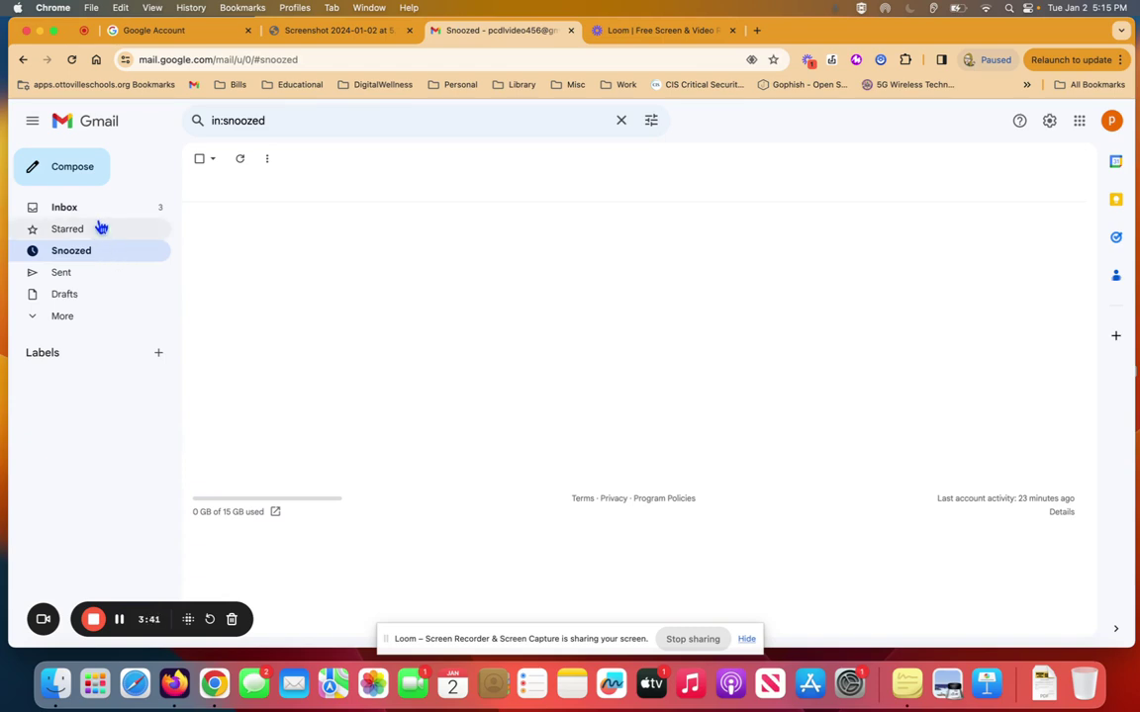
{"action": "left_click", "coordinate": [100, 229]}
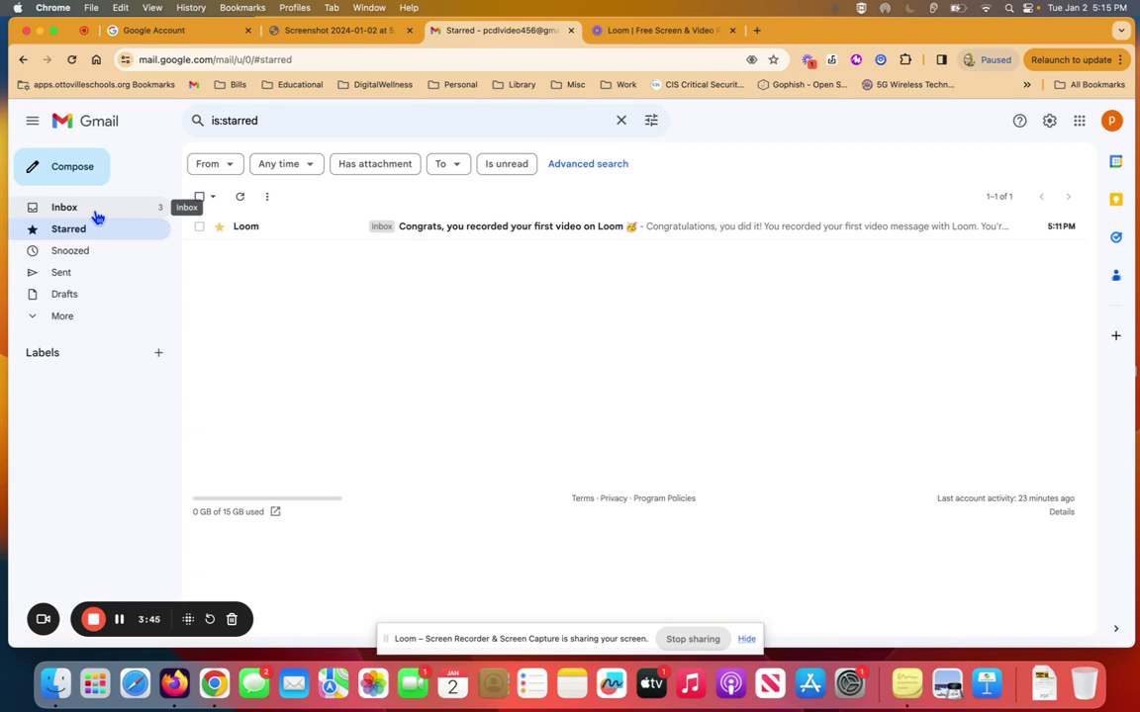
{"action": "left_click", "coordinate": [96, 212]}
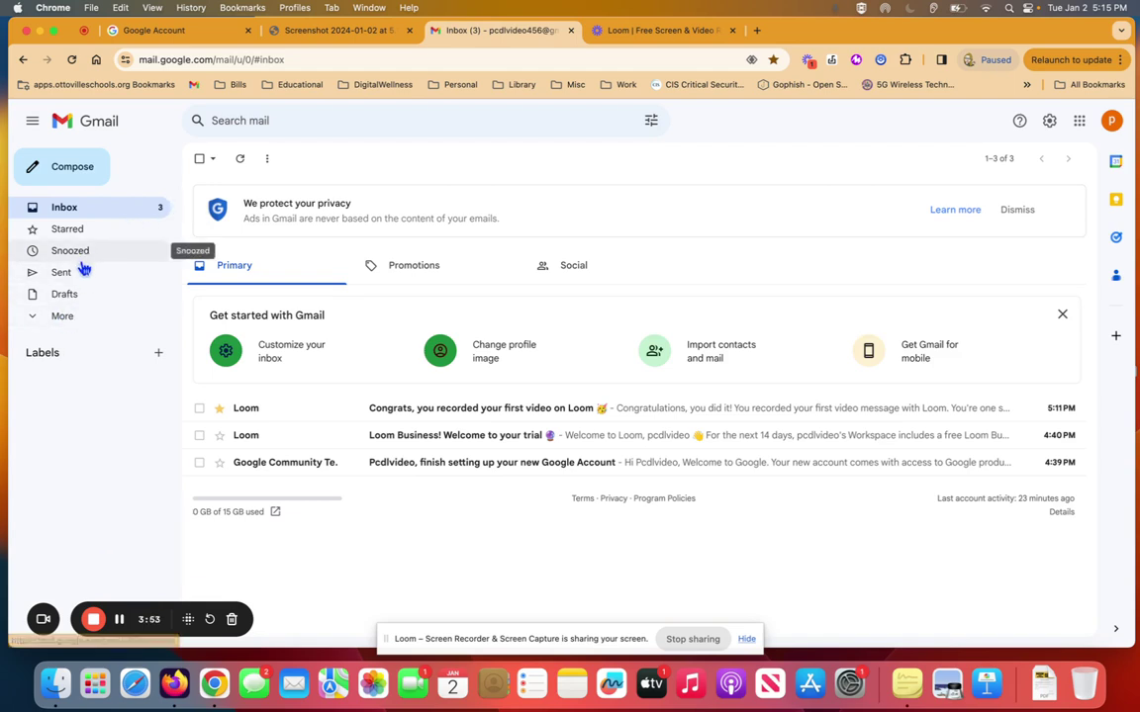
Step: Expand the full folder list and compare the All Mail and Spam folders, finishing in All Mail
{"action": "left_click", "coordinate": [62, 316]}
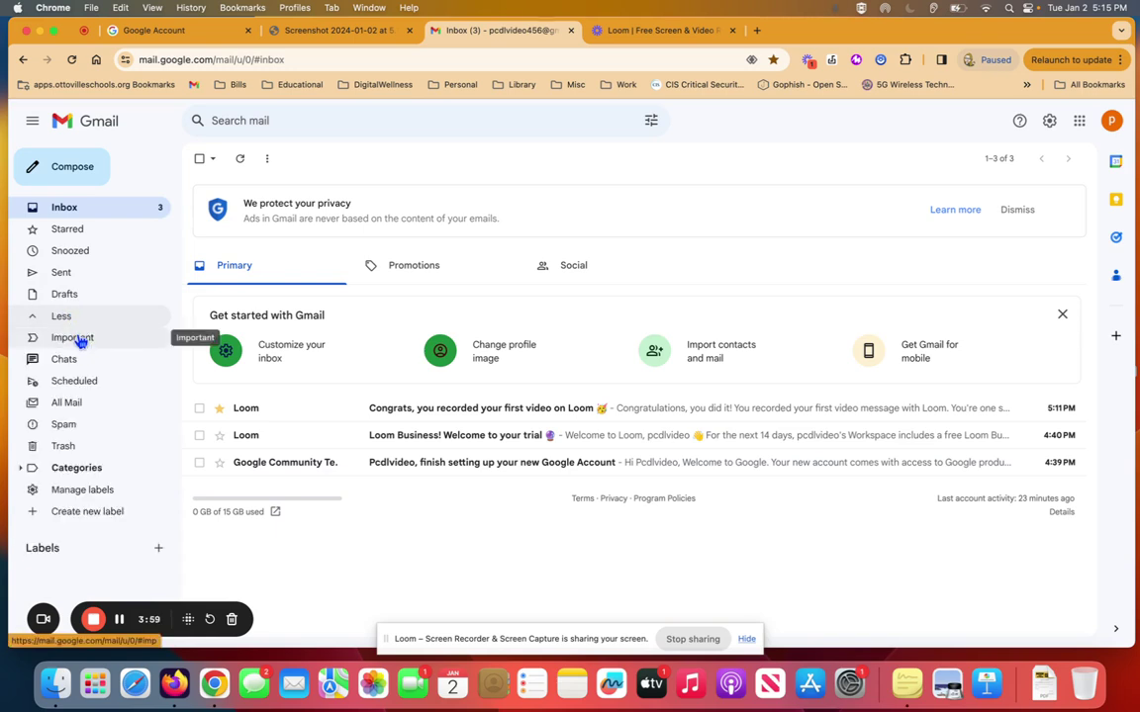
{"action": "left_click", "coordinate": [67, 407]}
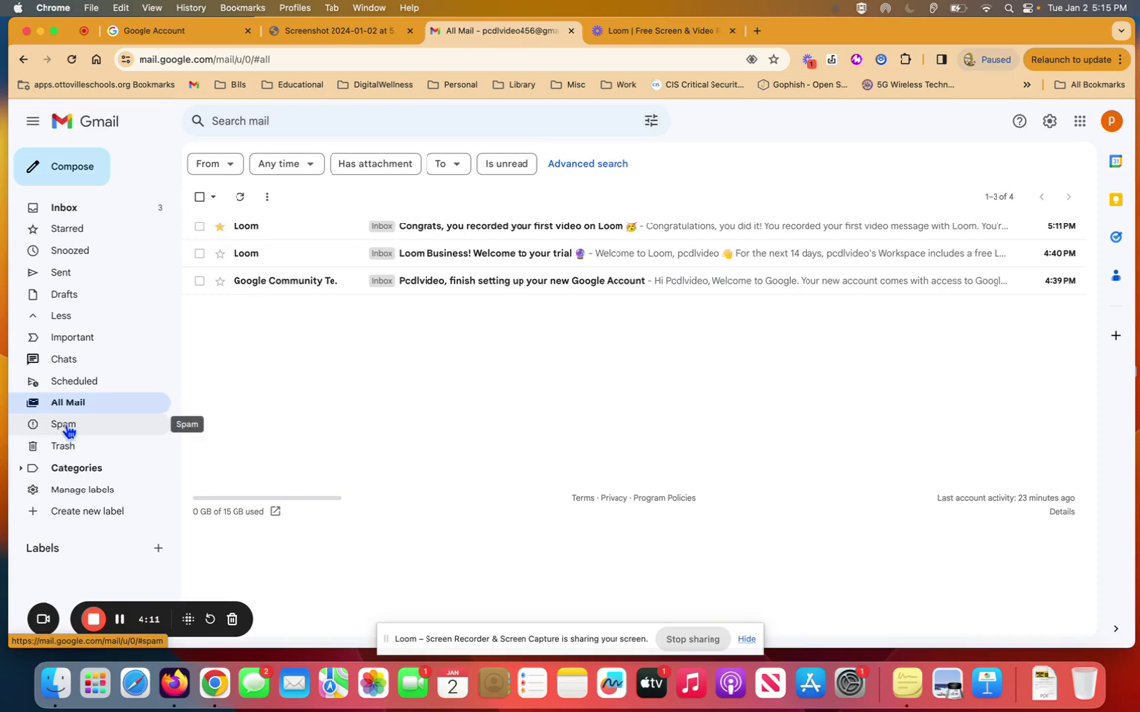
{"action": "left_click", "coordinate": [65, 427]}
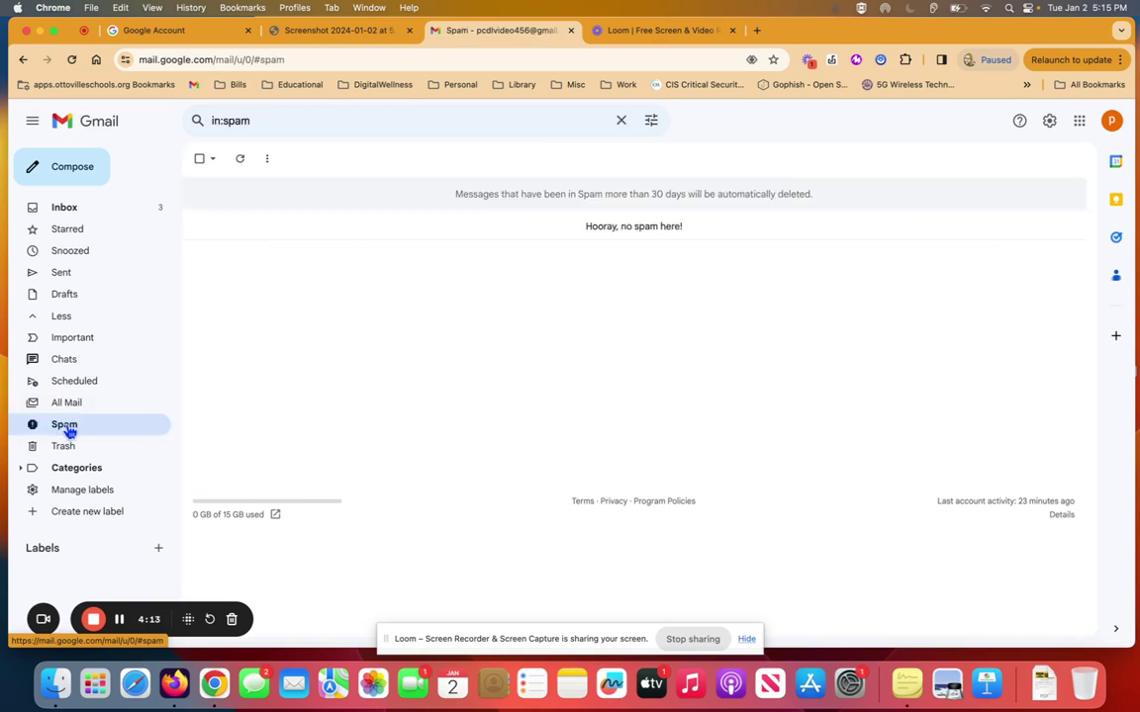
{"action": "left_click", "coordinate": [81, 410]}
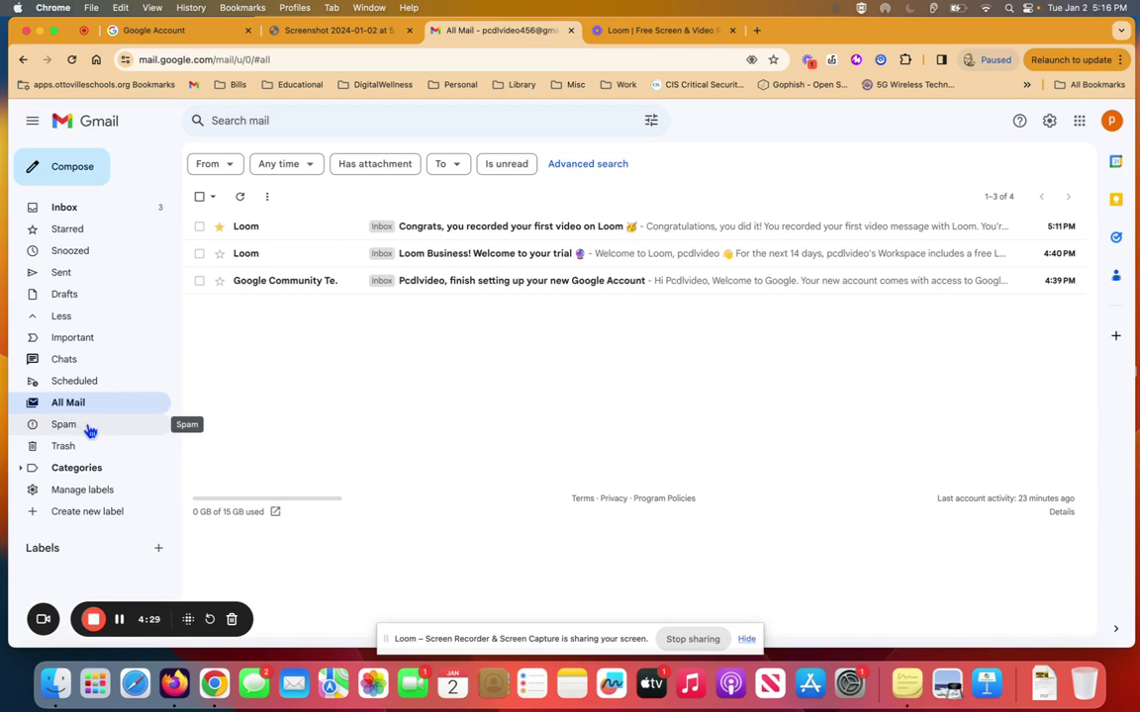
{"action": "left_click", "coordinate": [94, 432]}
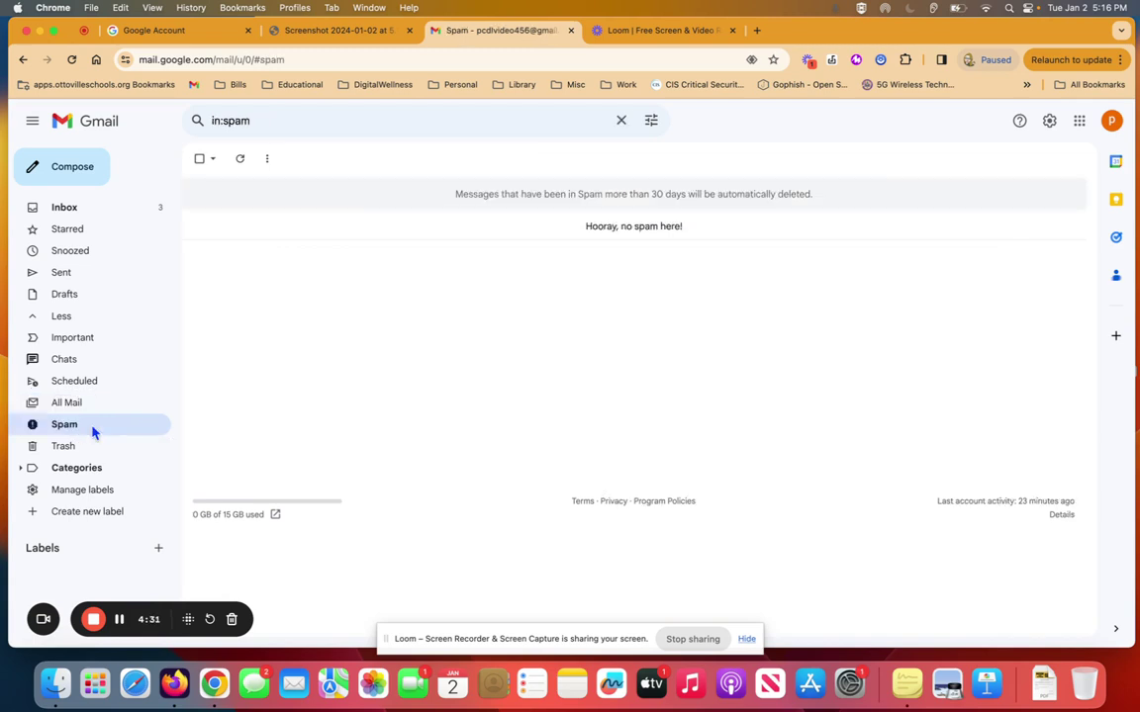
{"action": "left_click", "coordinate": [97, 410]}
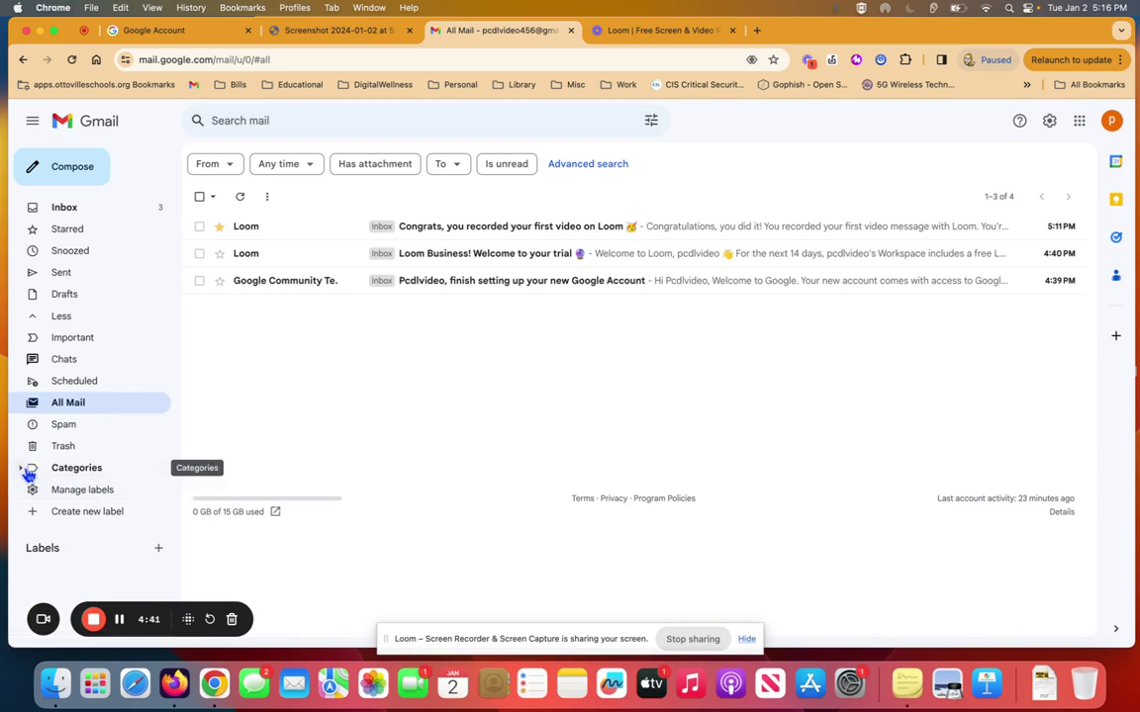
Step: Expand the mail categories, read the "Loom Business! Welcome to your trial" email and return to All Mail
{"action": "left_click", "coordinate": [62, 473]}
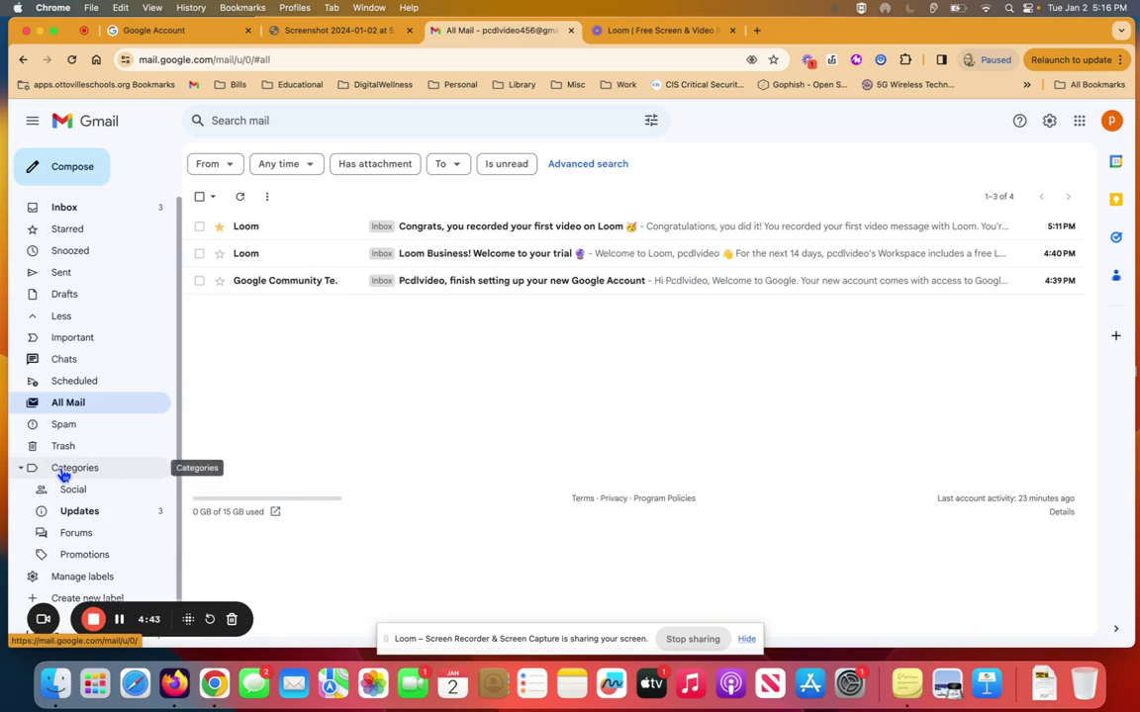
{"action": "scroll", "coordinate": [127, 485], "scroll_direction": "down", "scroll_amount": 1}
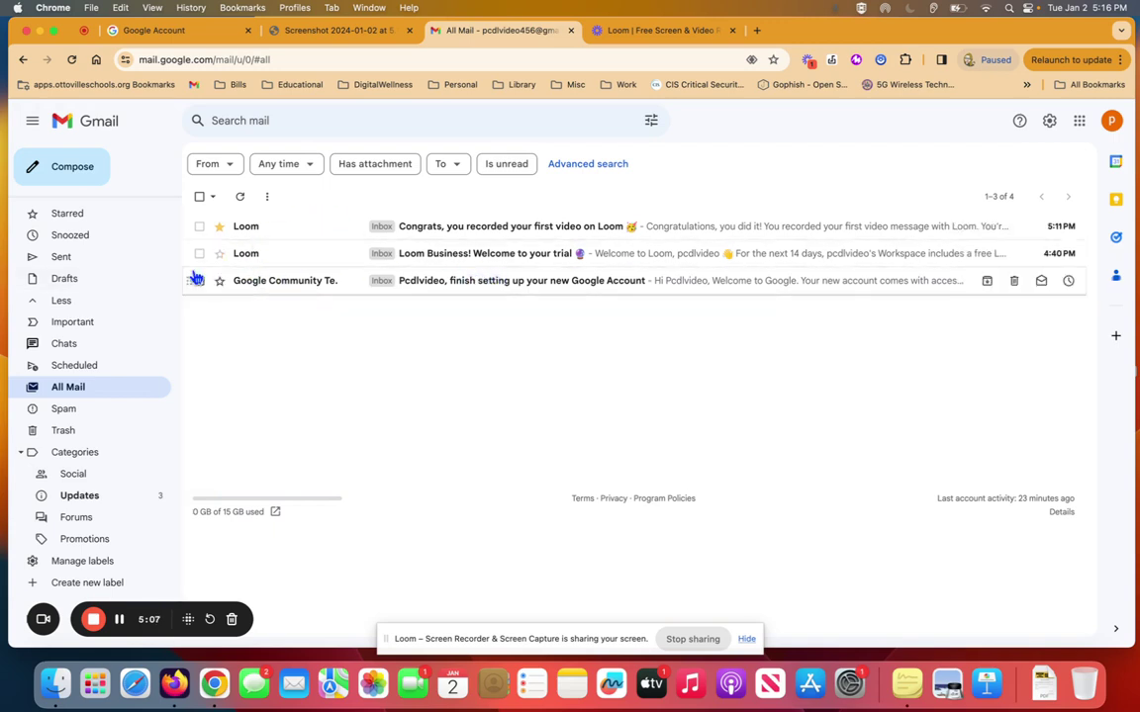
{"action": "left_click", "coordinate": [470, 262]}
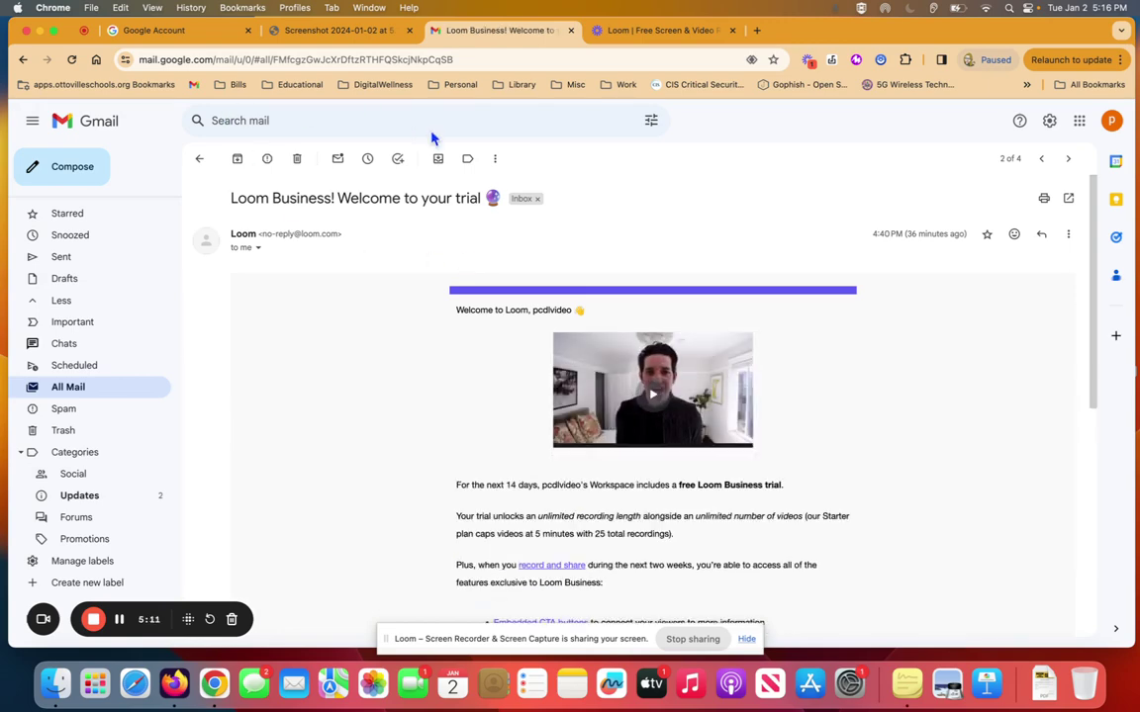
{"action": "left_click", "coordinate": [200, 159]}
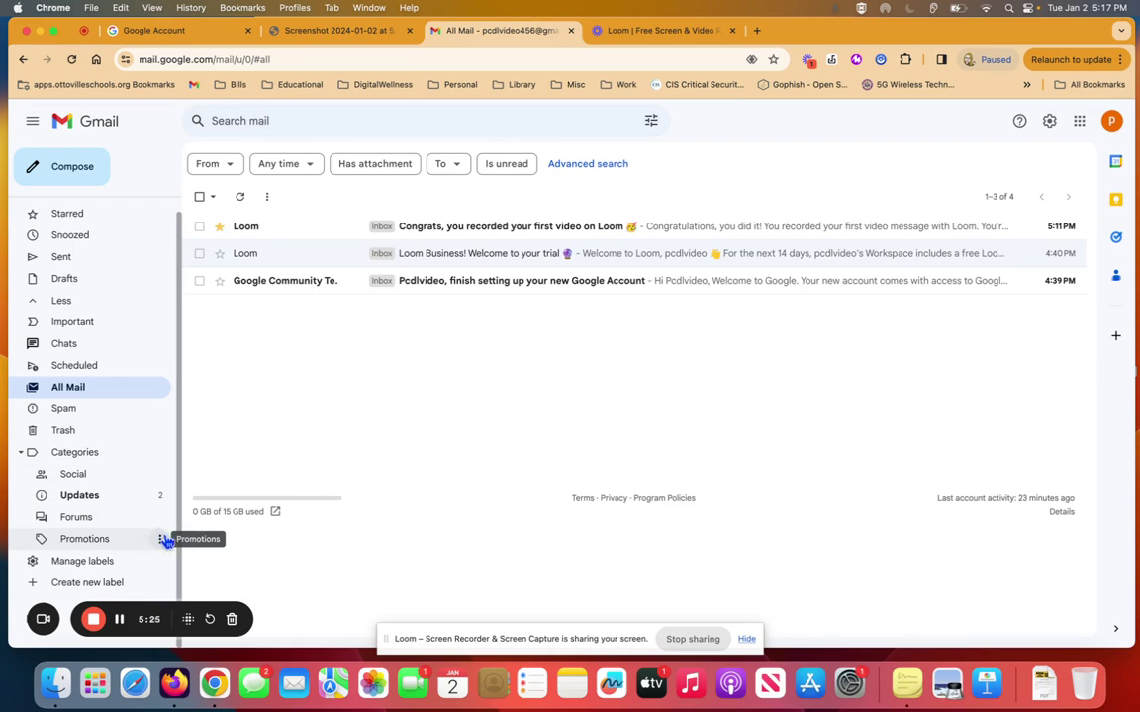
Step: View the Forums and Promotions categories and collapse the category list
{"action": "left_click", "coordinate": [112, 525]}
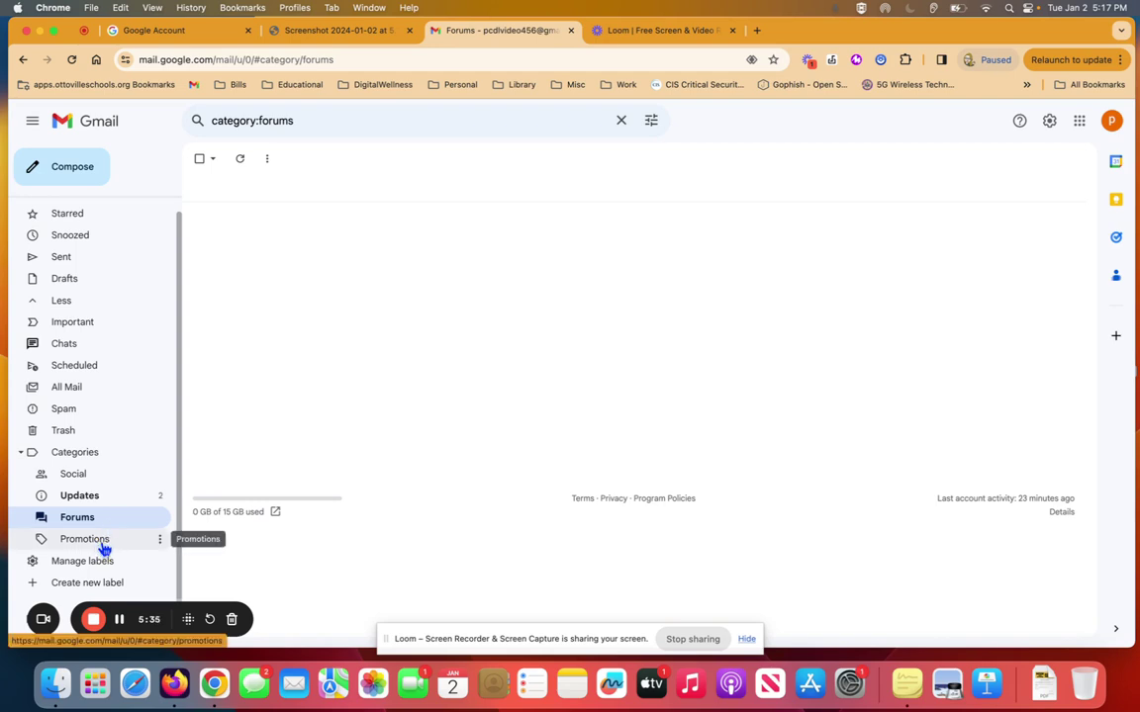
{"action": "left_click", "coordinate": [103, 544]}
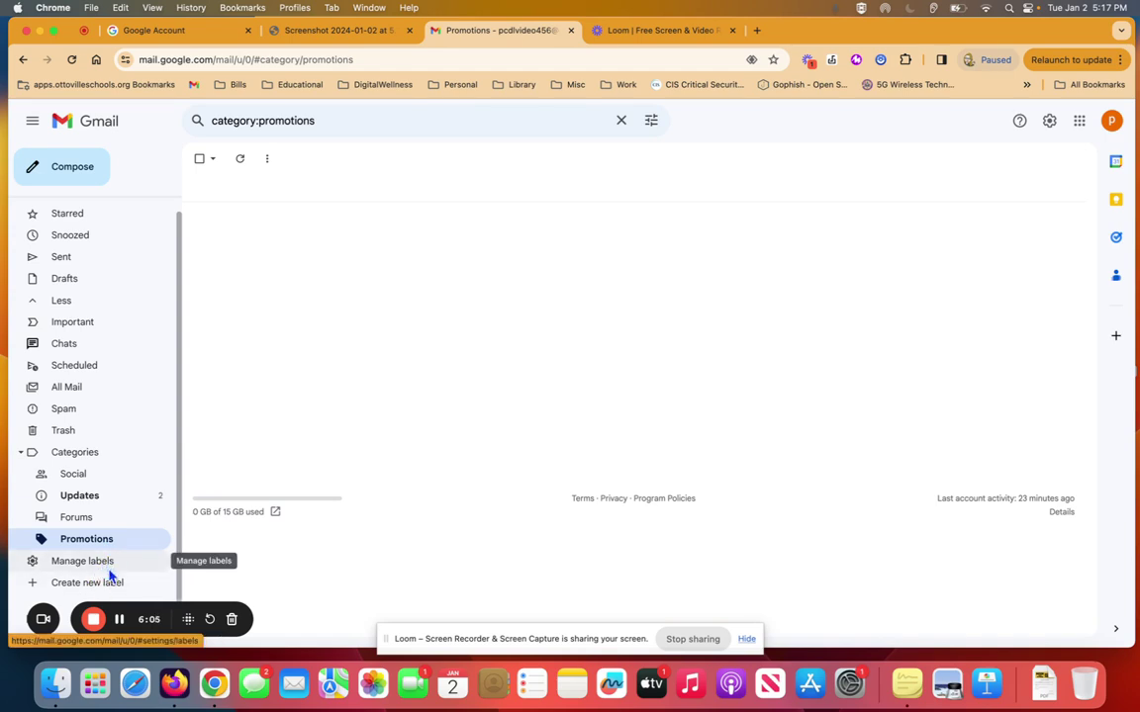
{"action": "left_click", "coordinate": [22, 454]}
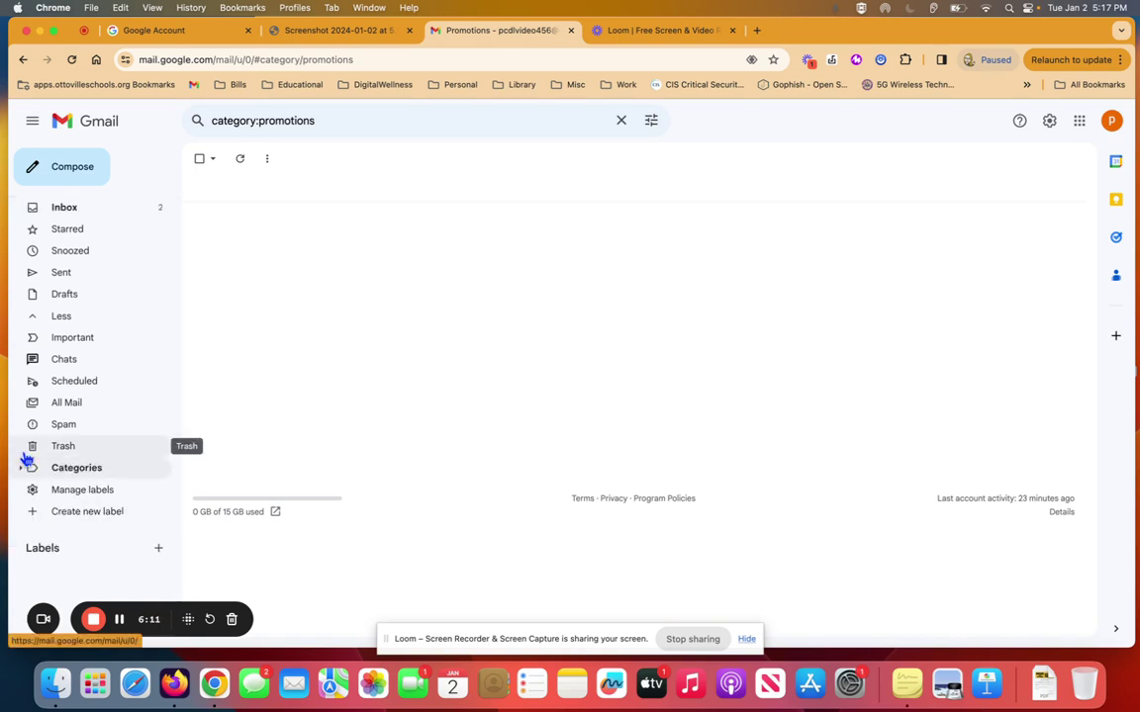
Step: Create a new mail label named Library
{"action": "left_click", "coordinate": [84, 514]}
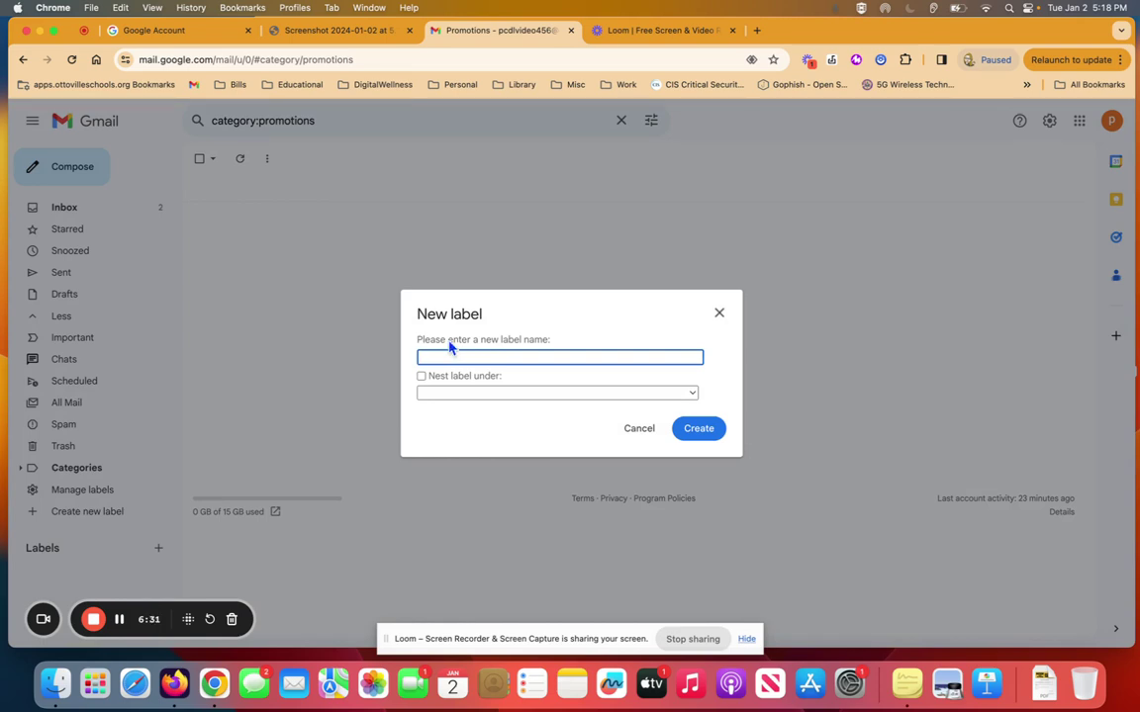
{"action": "type", "text": "Library"}
{"action": "left_click", "coordinate": [710, 437]}
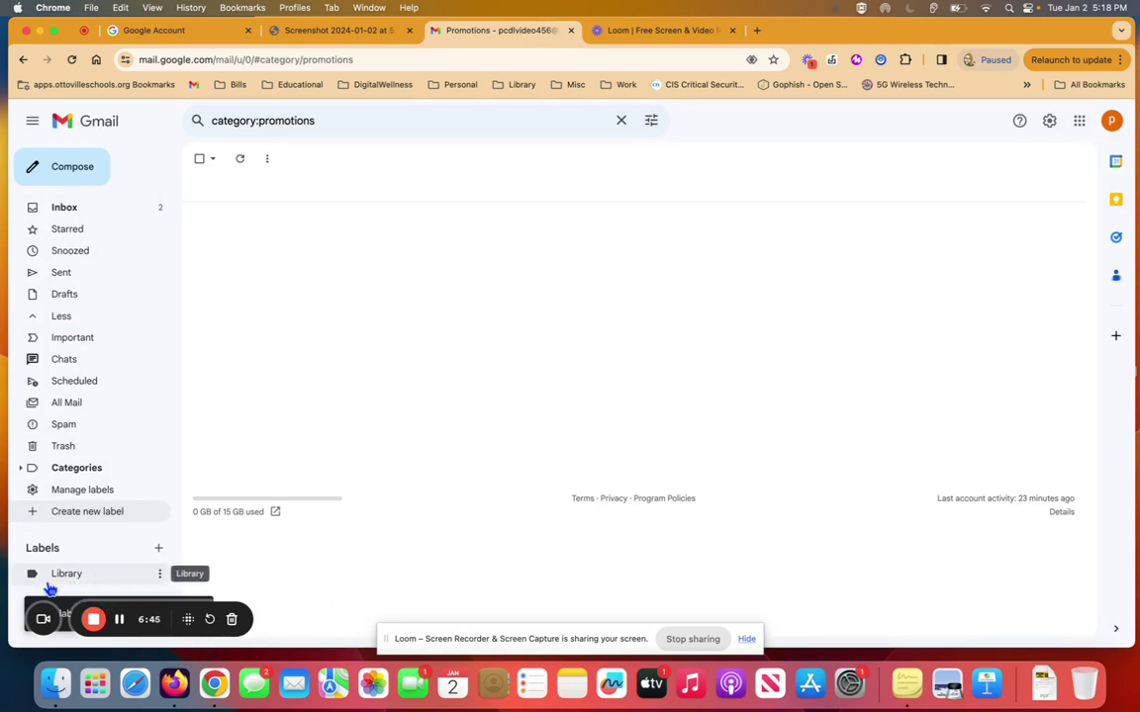
Step: Move the "Loom Business! Welcome to your trial" email from the inbox to the Library label and view that label's messages
{"action": "left_click", "coordinate": [97, 213]}
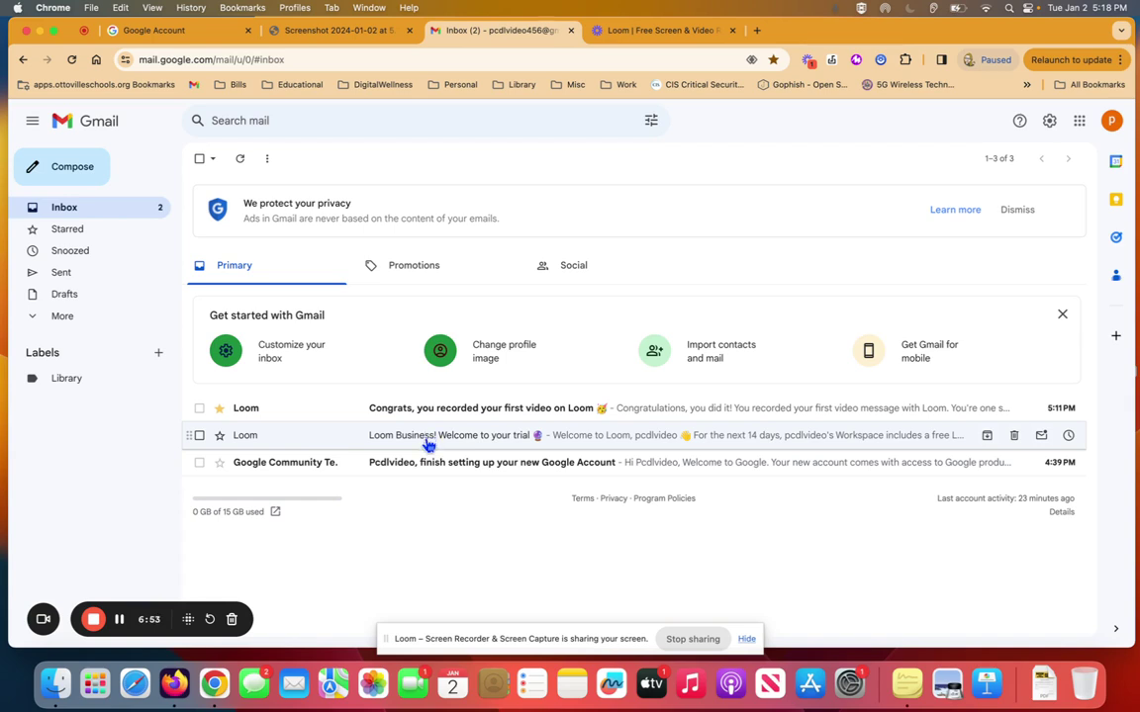
{"action": "left_click_drag", "start_coordinate": [427, 438], "coordinate": [122, 379]}
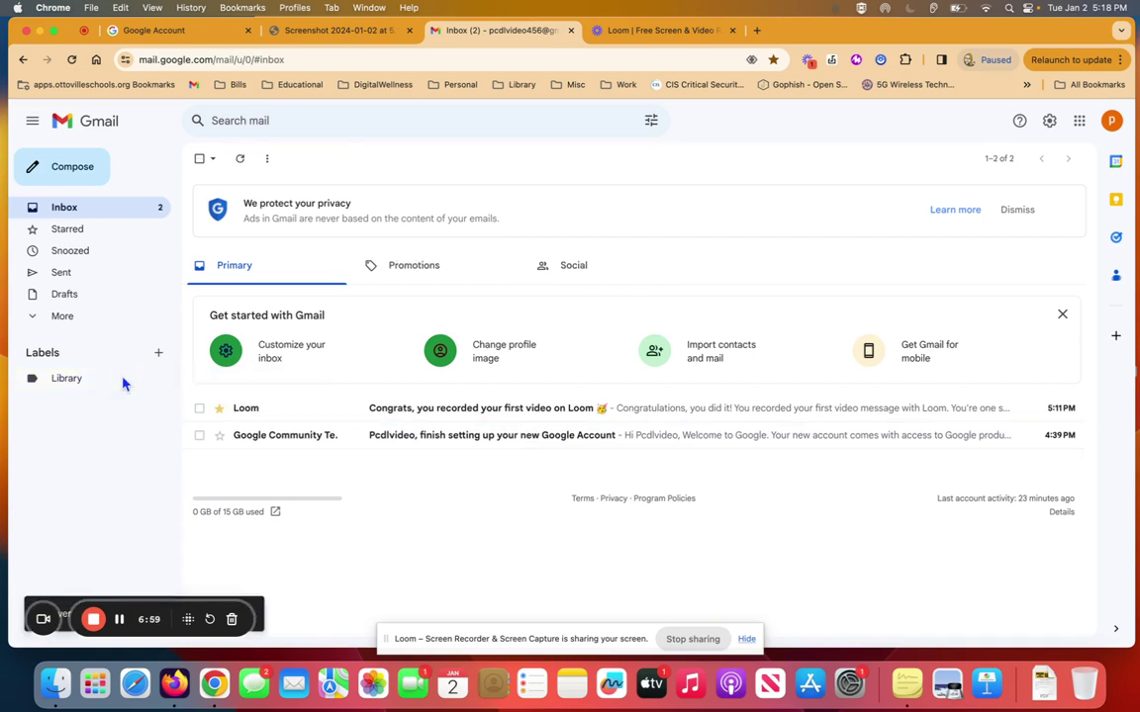
{"action": "left_click", "coordinate": [111, 389]}
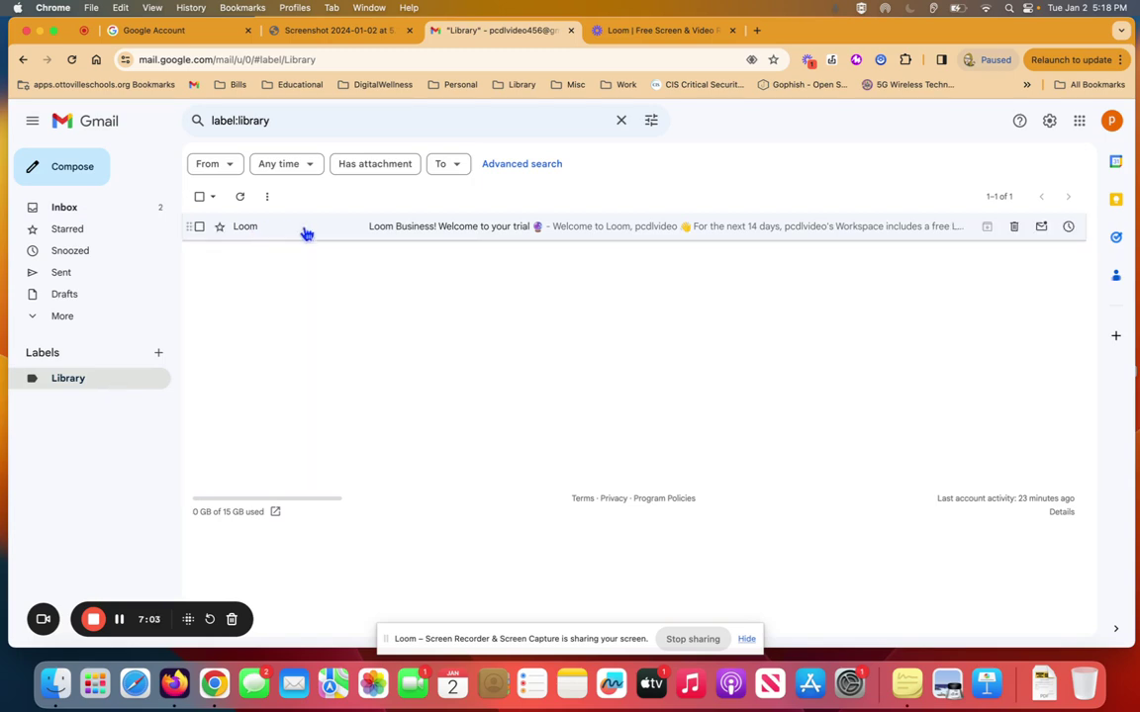
Step: Open the "Loom Business! Welcome to your trial" email under the Library label and set that label's color to teal
{"action": "left_click", "coordinate": [432, 235]}
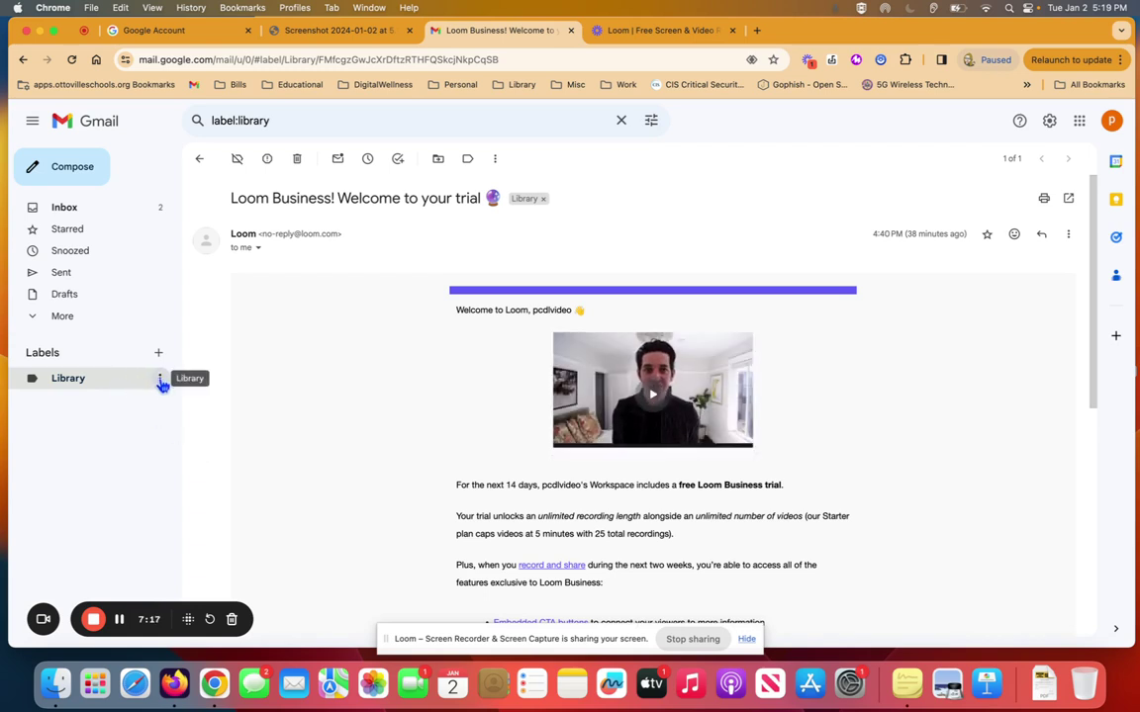
{"action": "left_click", "coordinate": [159, 383]}
{"action": "mouse_move", "coordinate": [165, 389]}
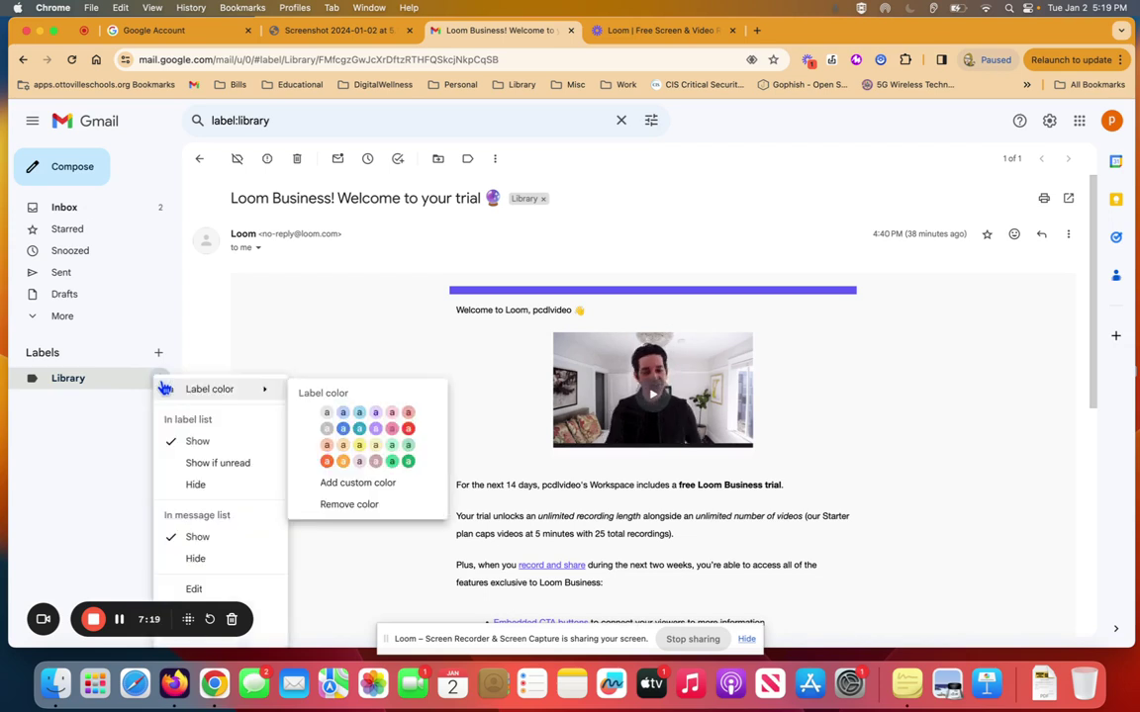
{"action": "left_click", "coordinate": [360, 429]}
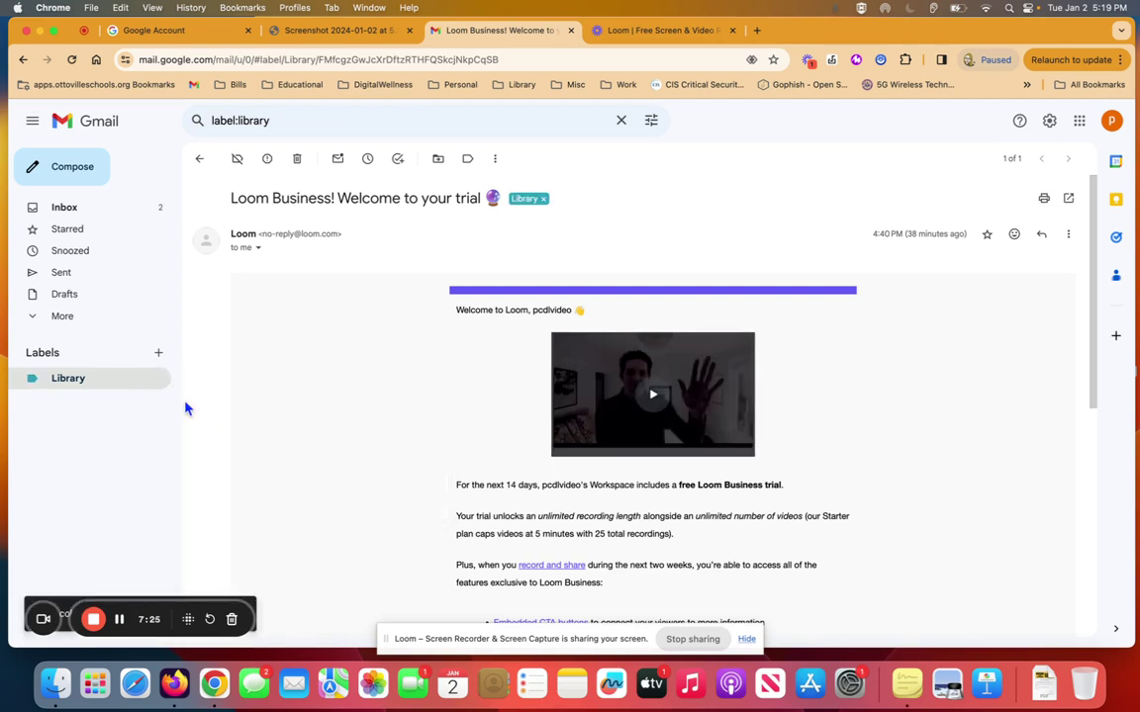
Step: Open the Library label's edit settings to examine its name and nesting options, and close them without saving
{"action": "mouse_move", "coordinate": [157, 380]}
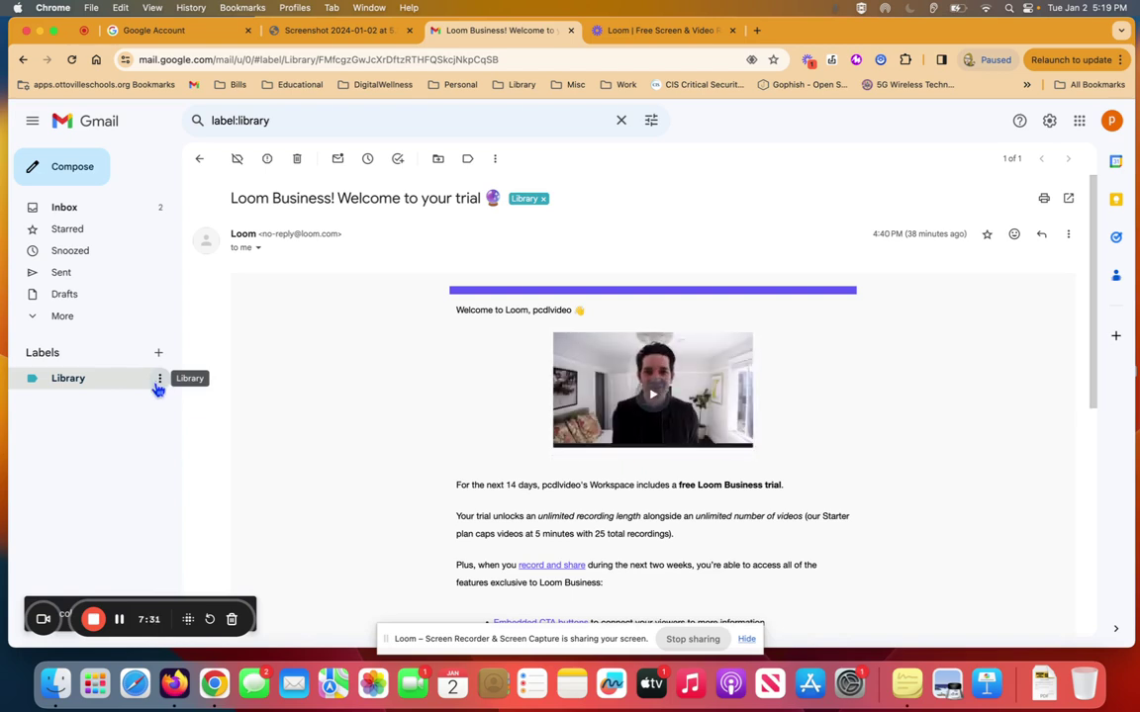
{"action": "left_click", "coordinate": [160, 380]}
{"action": "mouse_move", "coordinate": [168, 389]}
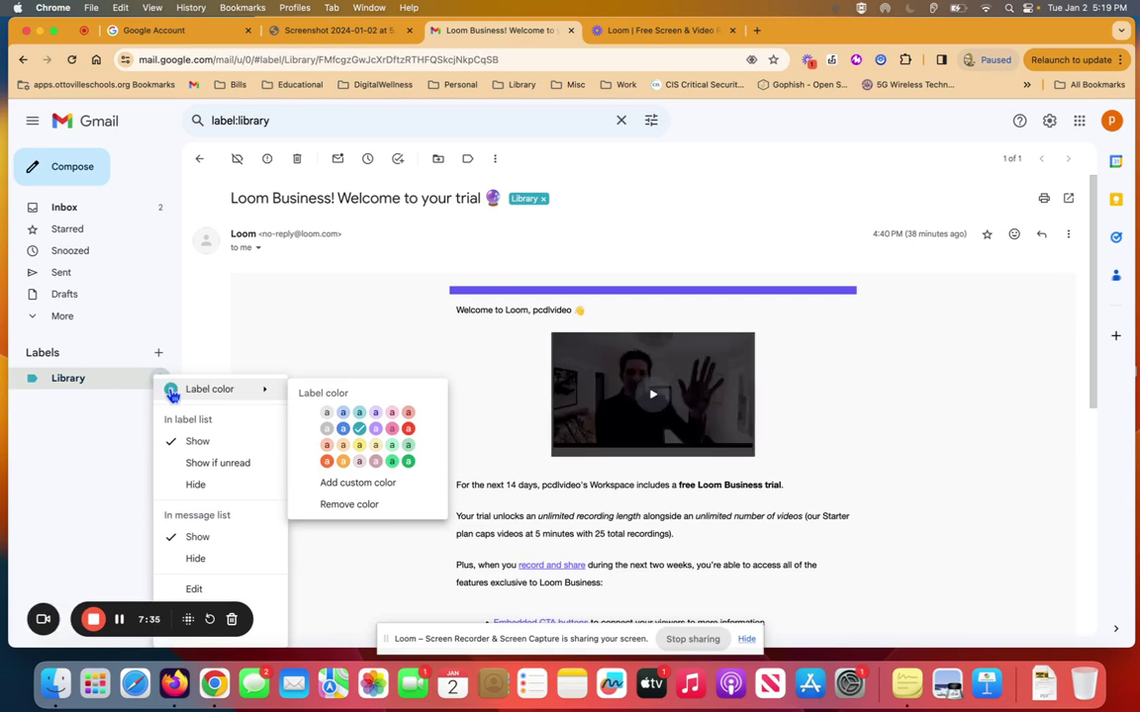
{"action": "left_click", "coordinate": [223, 589]}
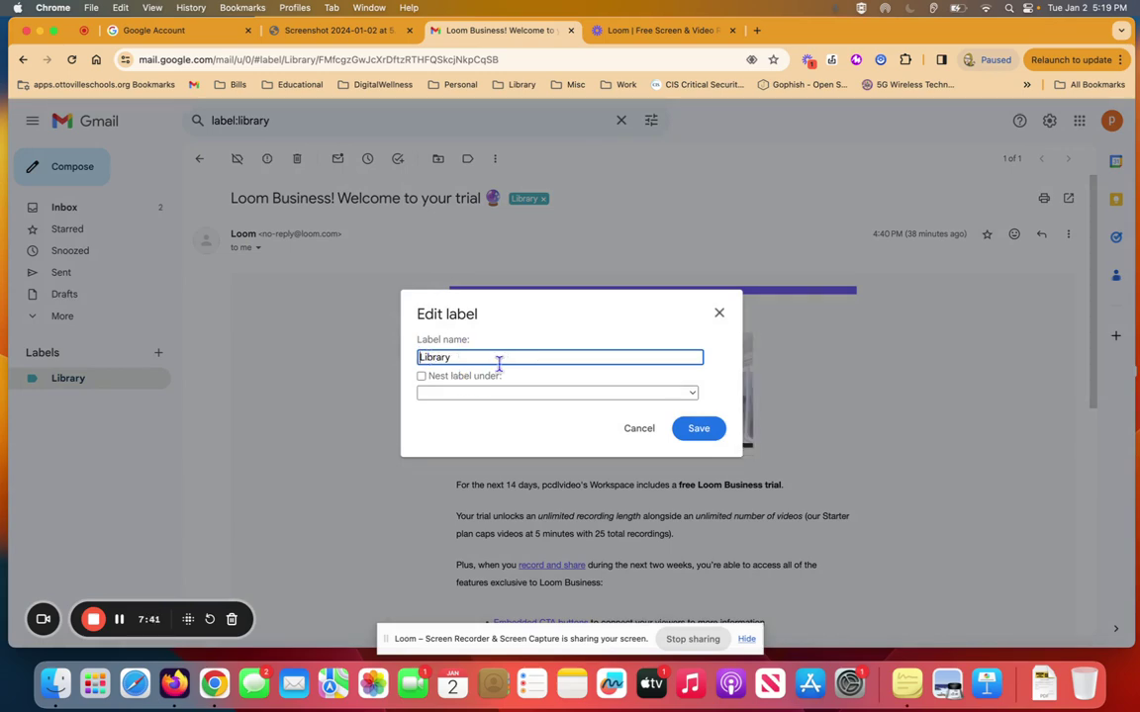
{"action": "left_click", "coordinate": [719, 313]}
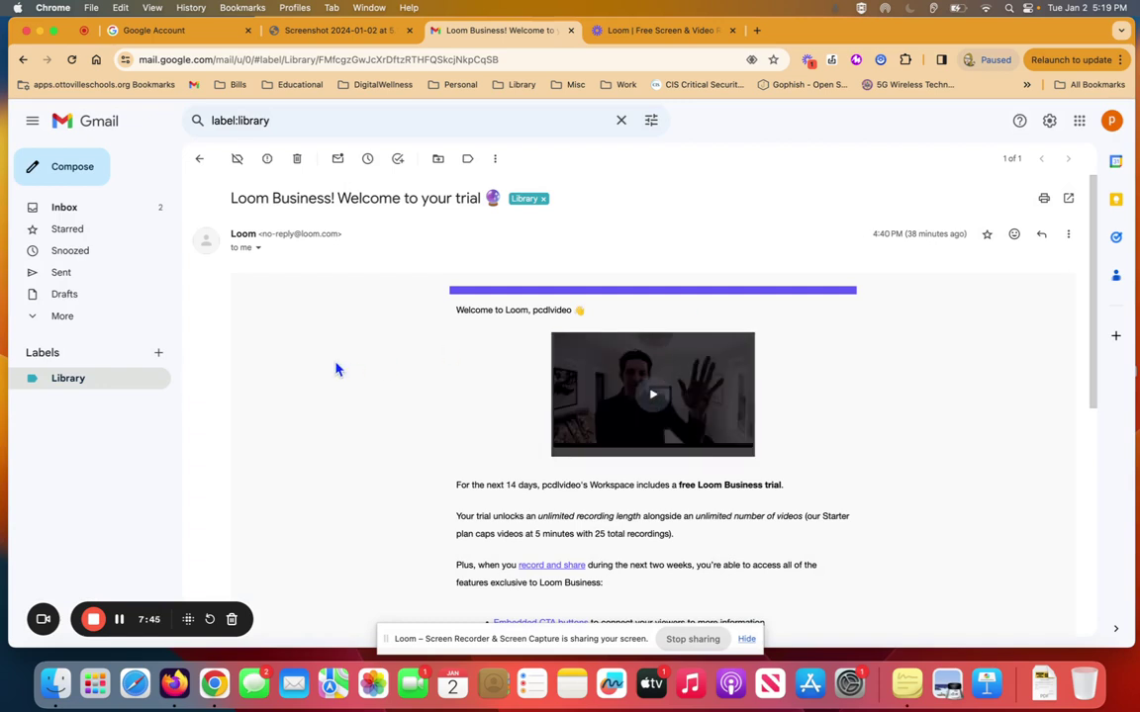
Step: Expand the folder list and create a new label named Today nested under Library
{"action": "left_click", "coordinate": [63, 316]}
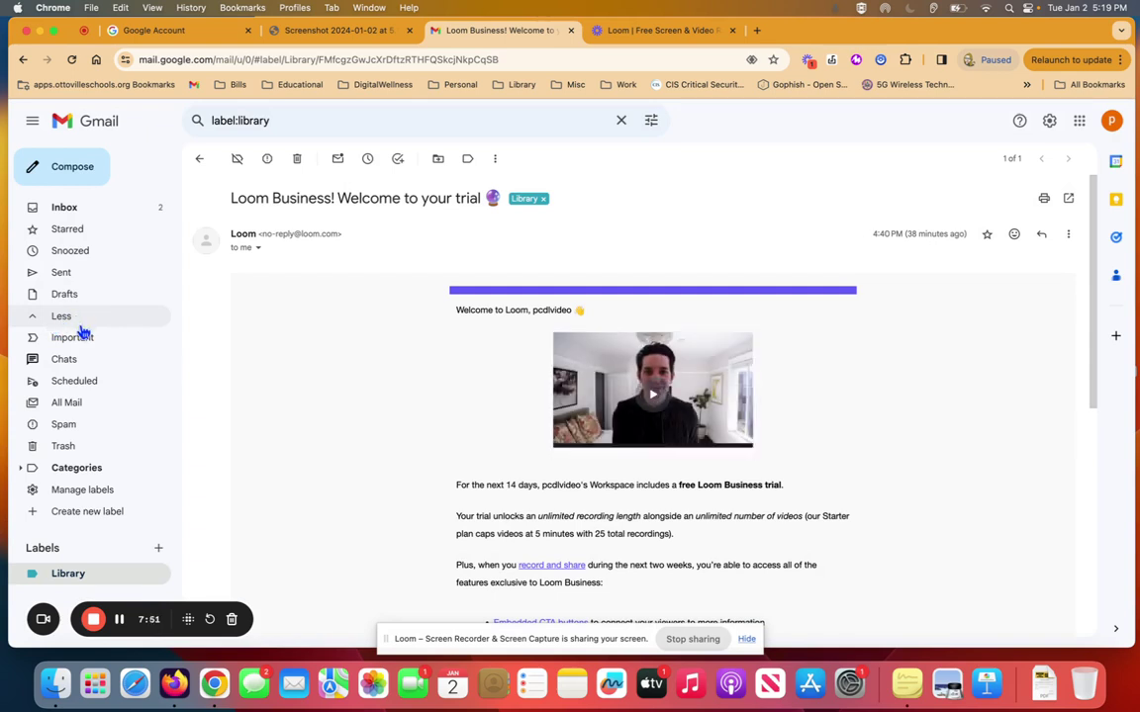
{"action": "left_click", "coordinate": [86, 514]}
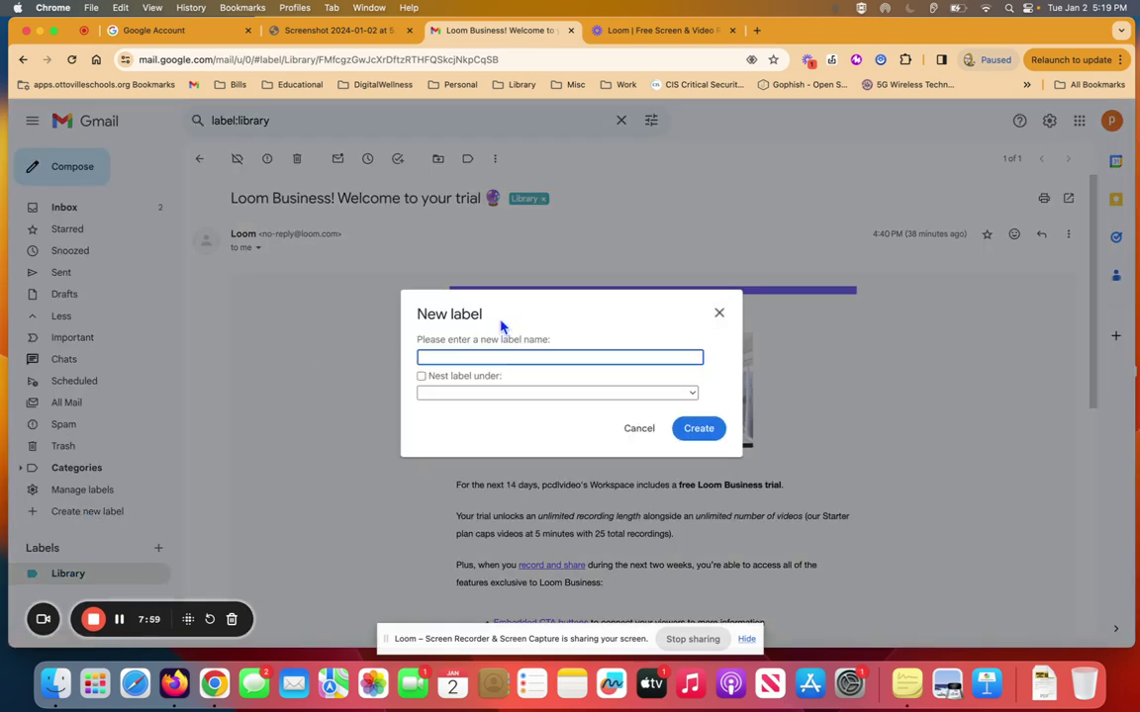
{"action": "type", "text": "Today"}
{"action": "left_click", "coordinate": [421, 377]}
{"action": "left_click", "coordinate": [456, 395]}
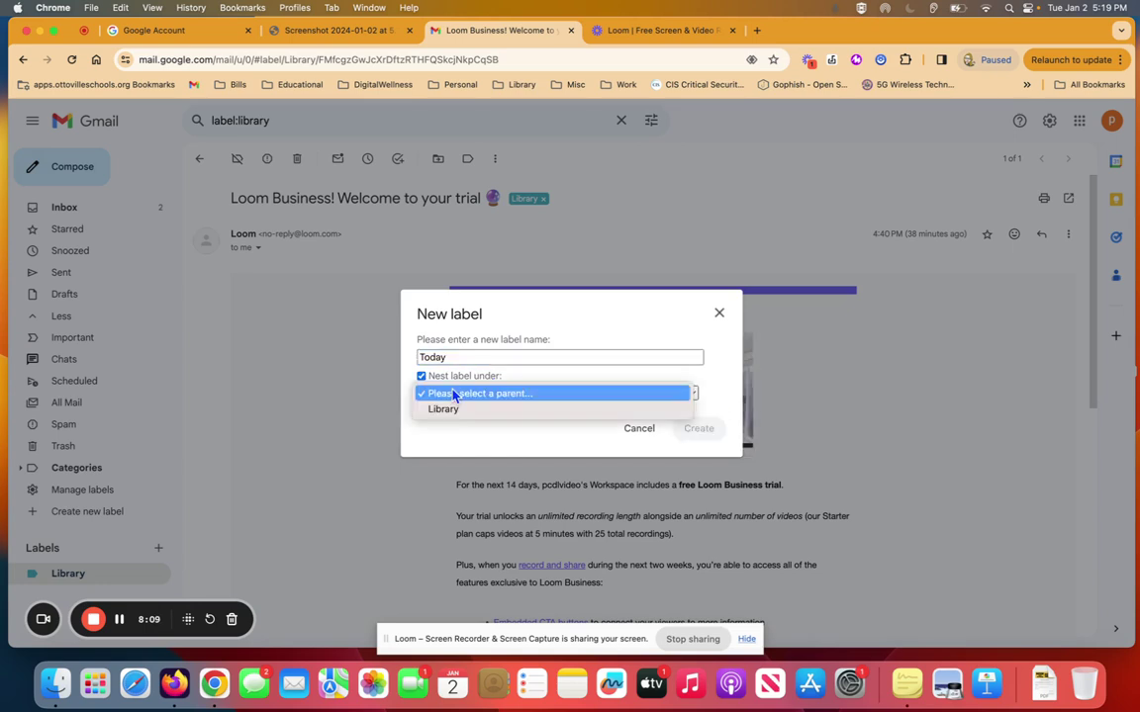
{"action": "left_click", "coordinate": [440, 409]}
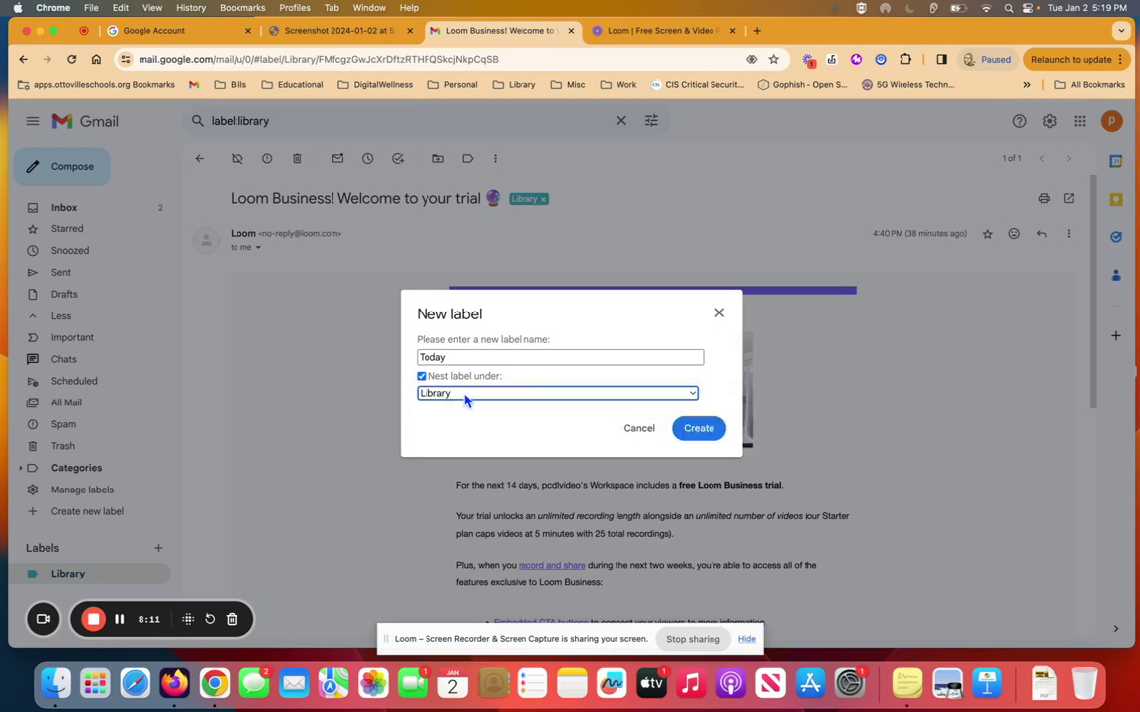
{"action": "left_click", "coordinate": [687, 430]}
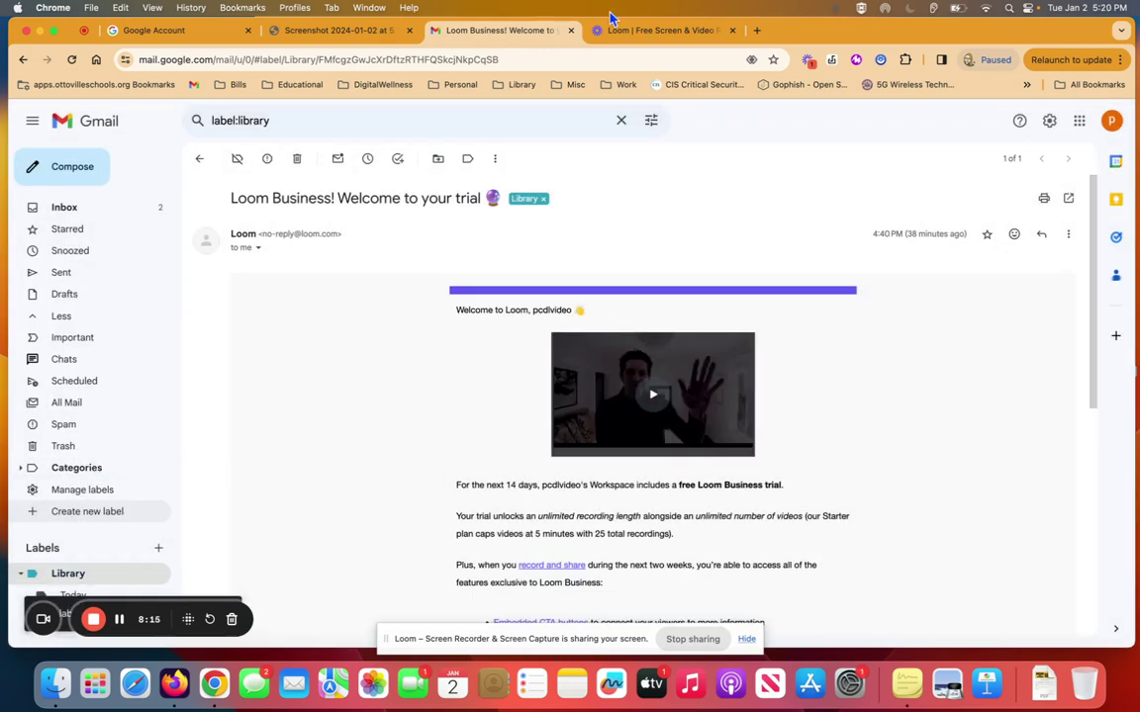
Step: View the messages under the nested Today label and under its parent Library label
{"action": "scroll", "coordinate": [1082, 347], "scroll_direction": "down", "scroll_amount": 2}
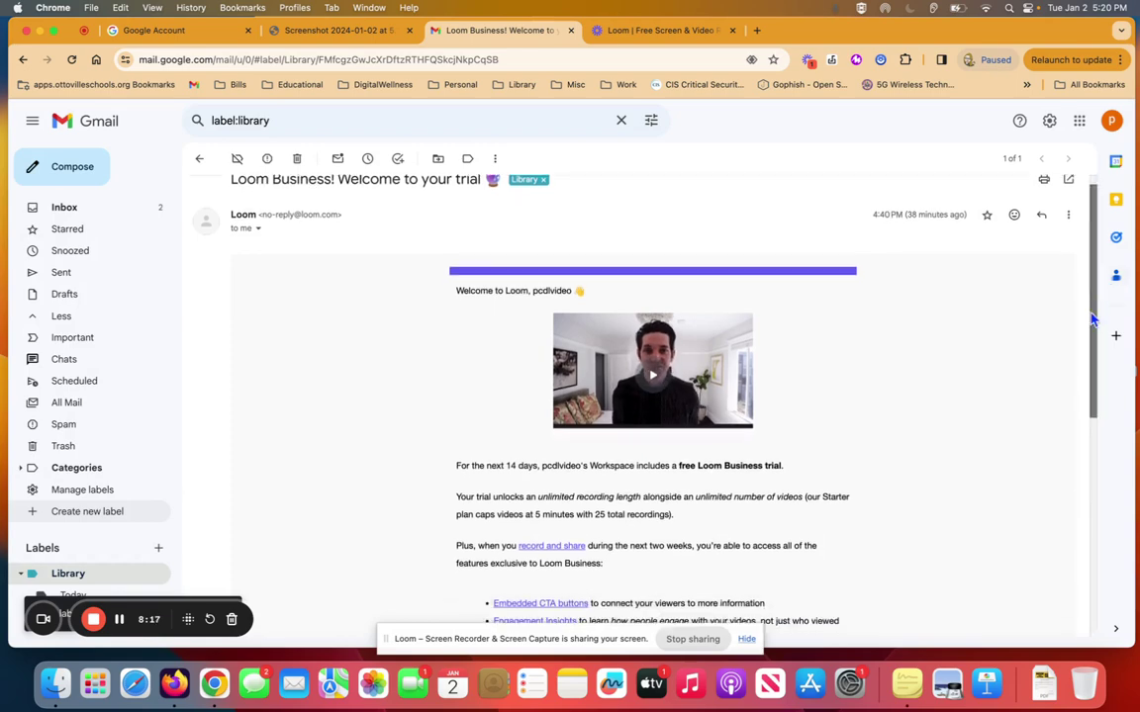
{"action": "scroll", "coordinate": [1083, 346], "scroll_direction": "up", "scroll_amount": 2}
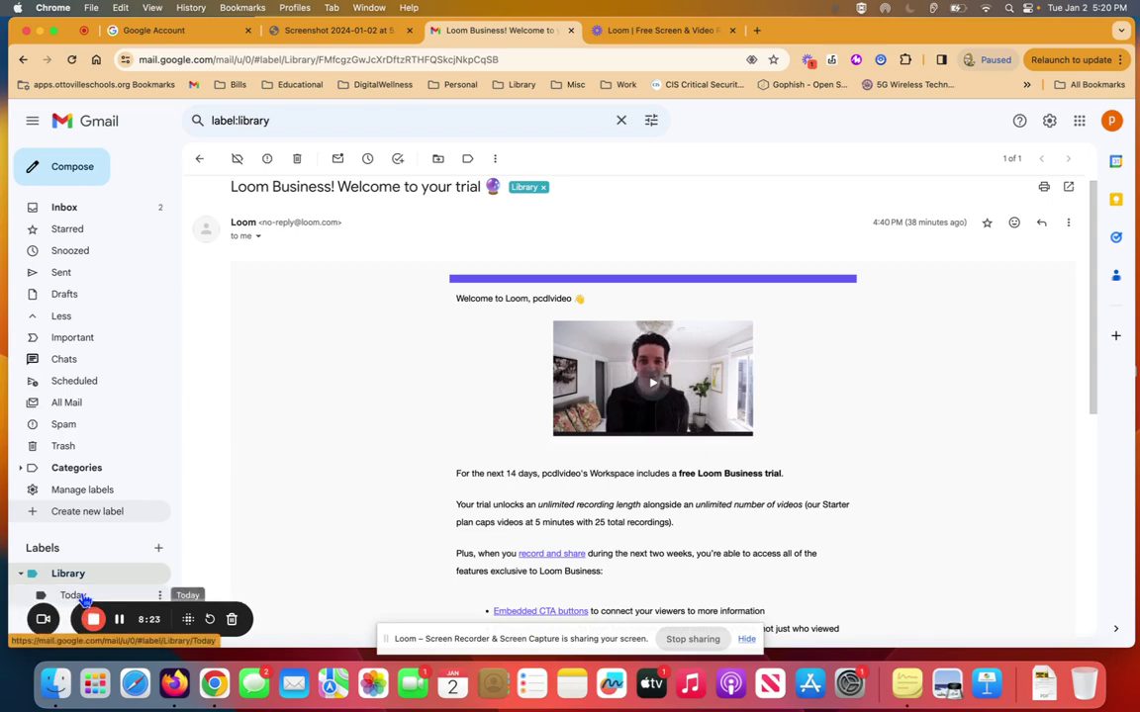
{"action": "left_click", "coordinate": [84, 599]}
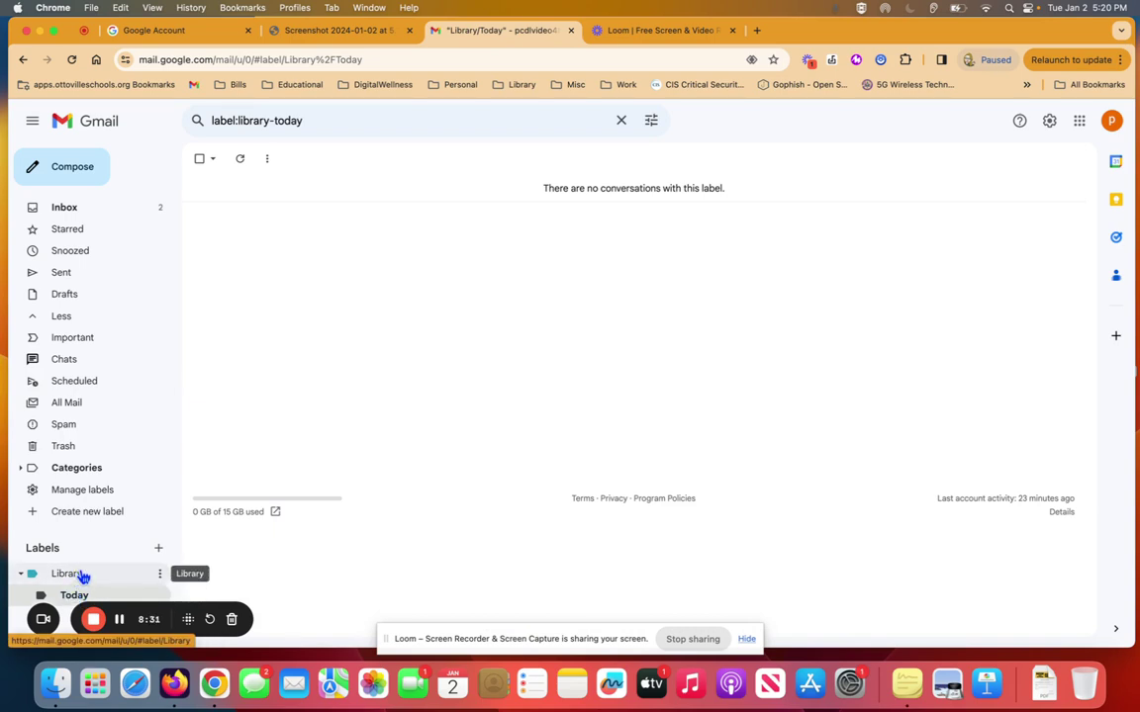
{"action": "left_click", "coordinate": [83, 577]}
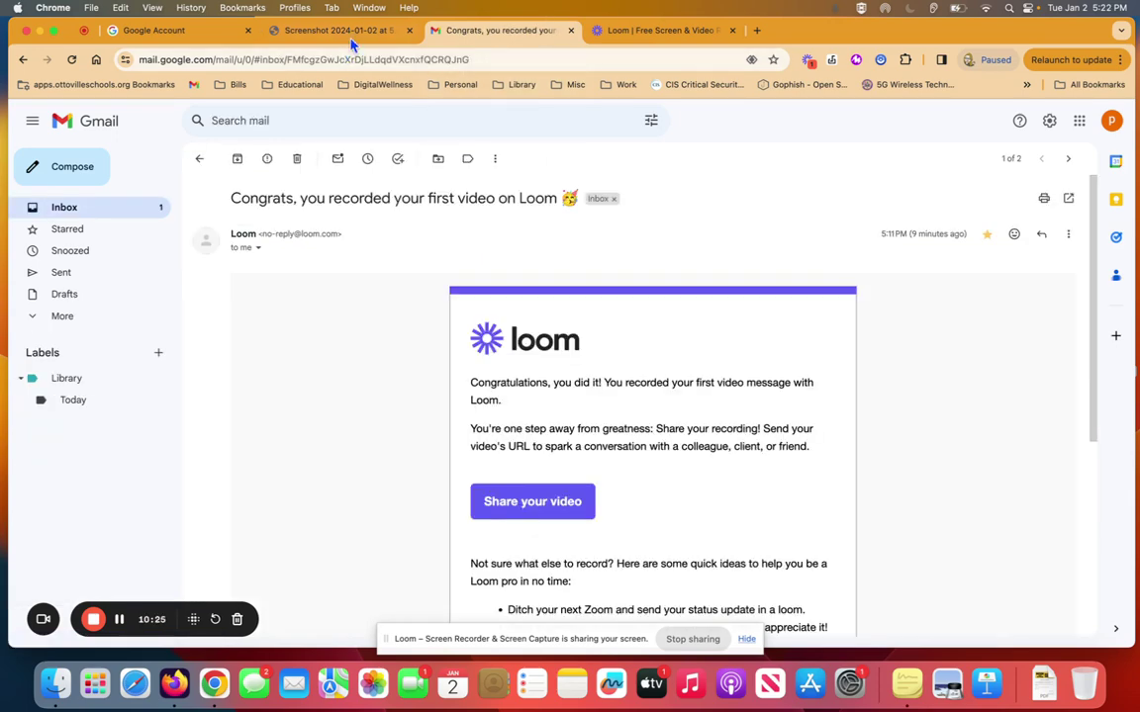
Step: Switch to the screenshot image showing the Google Mail title slide
{"action": "left_click", "coordinate": [359, 34]}
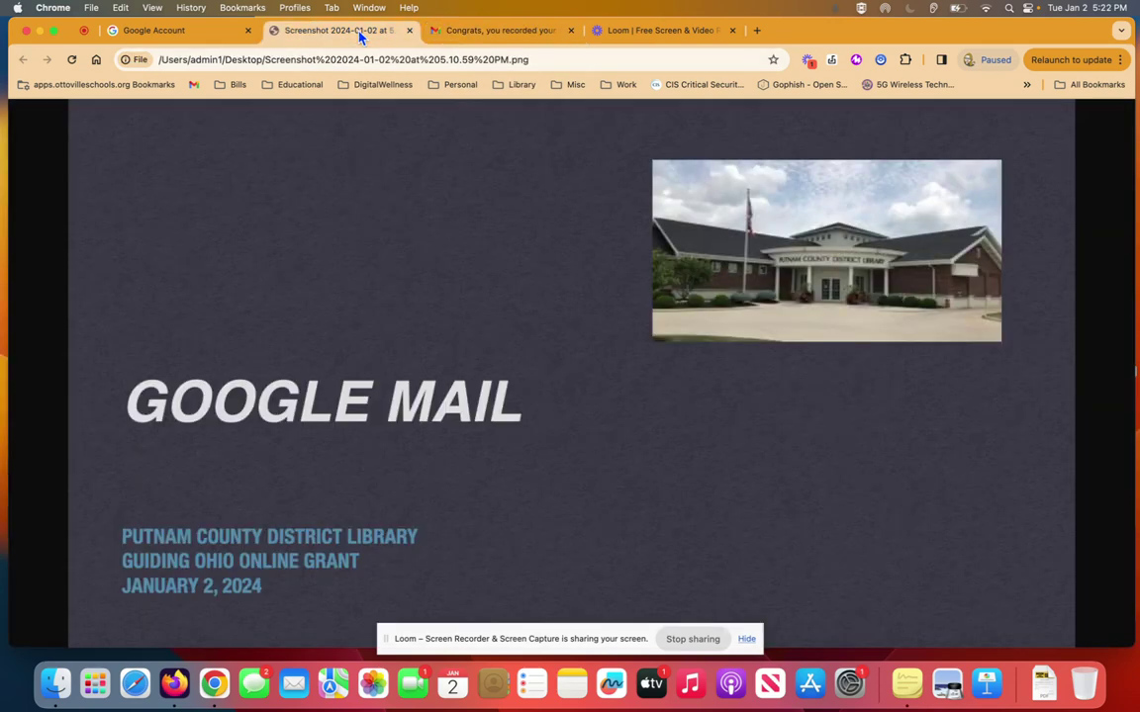